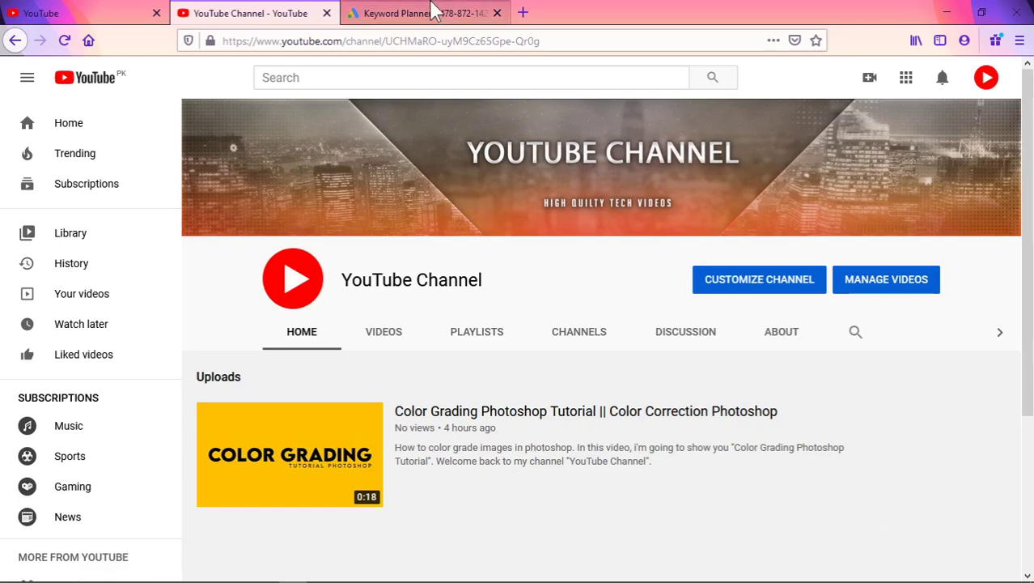
Search the web for "extract the tags" in a new tab and open the Online-Free-Tools.com YouTube tag extractor
left_click(523, 13)
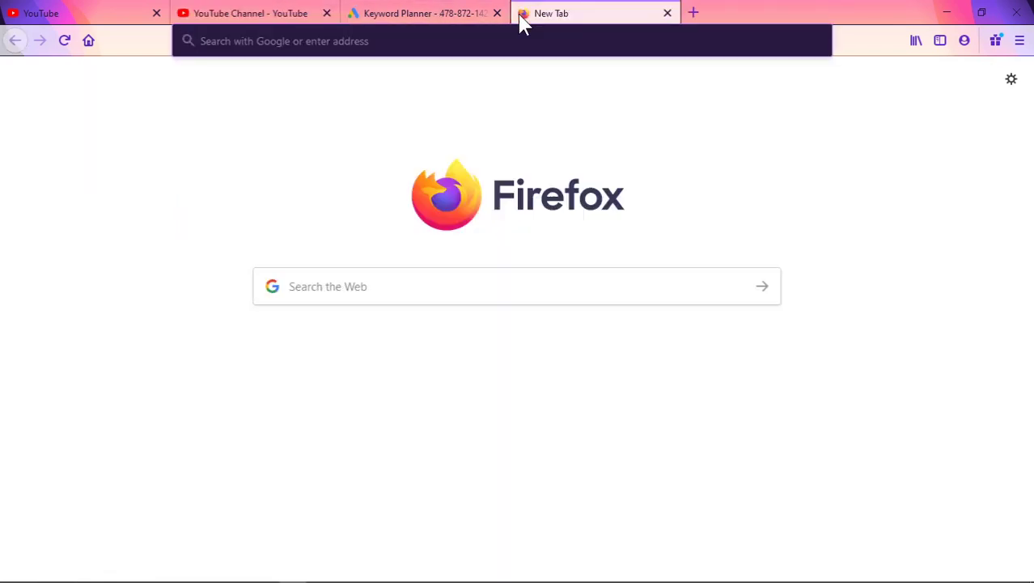
type("ex")
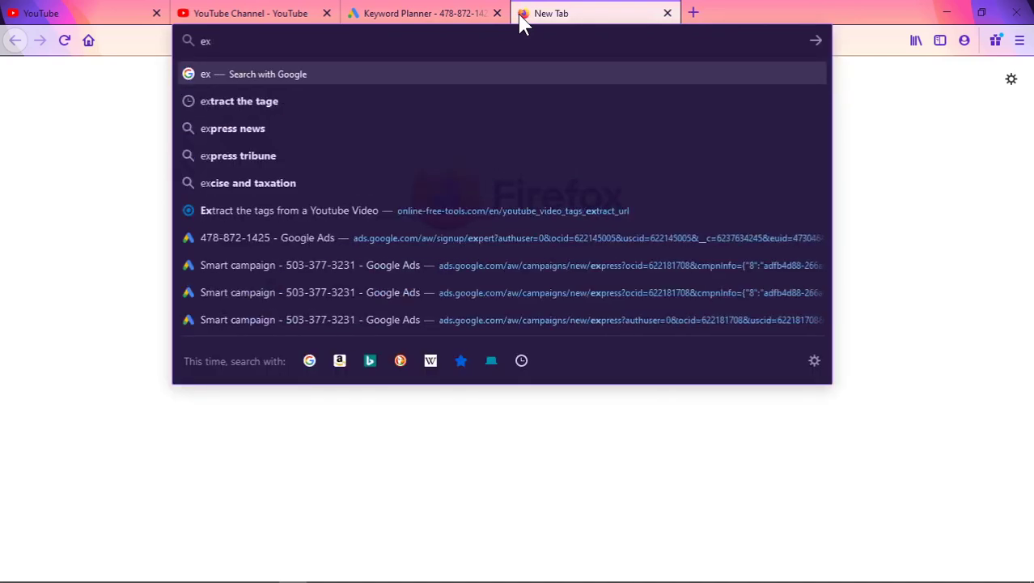
type("tract the tags")
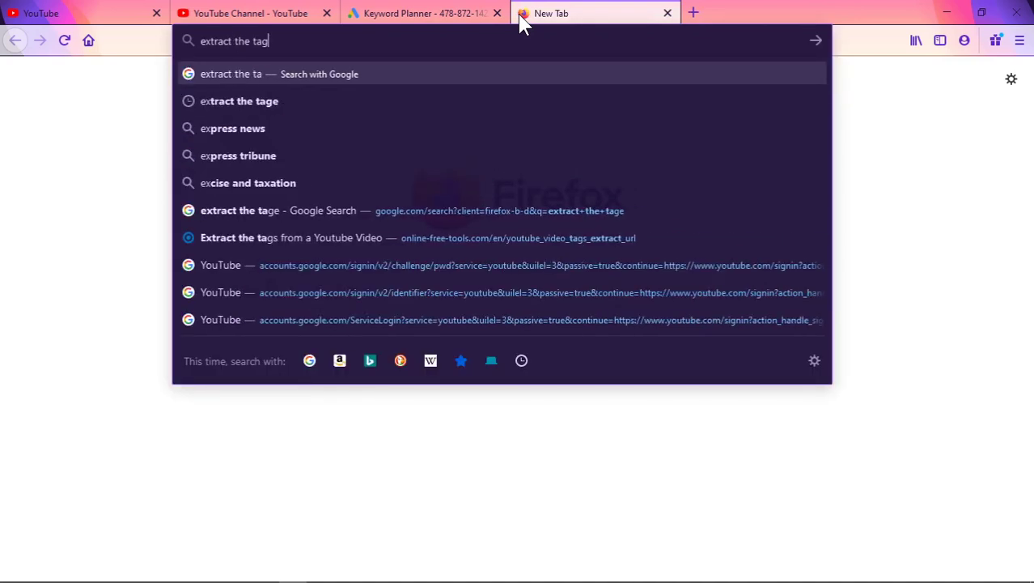
key("Return")
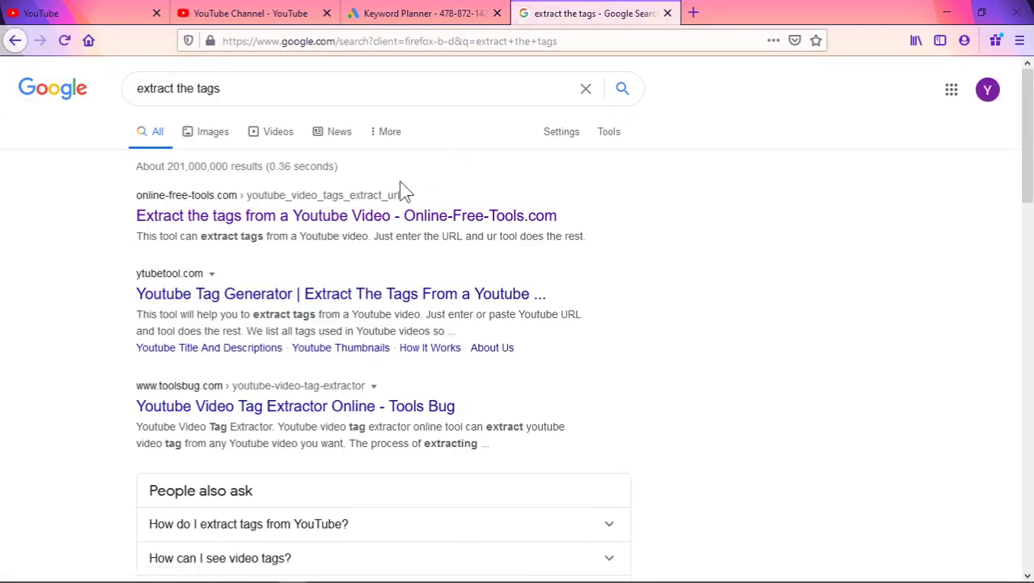
triple_click(254, 87)
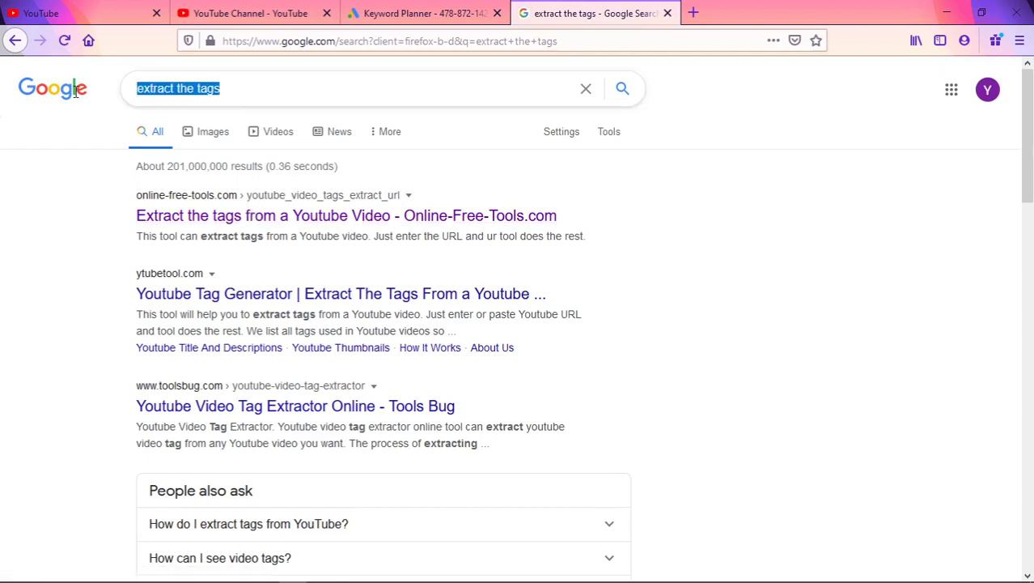
left_click(59, 250)
left_click(313, 212)
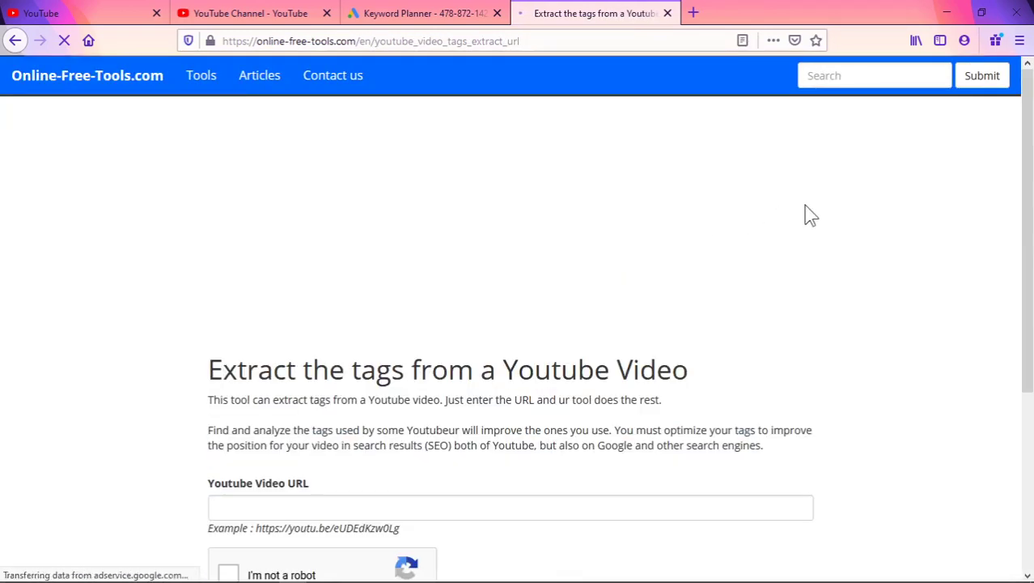
Switch to Keyword Planner and review the video title and keyword ideas saved in the Sticky Notes note
left_click(441, 10)
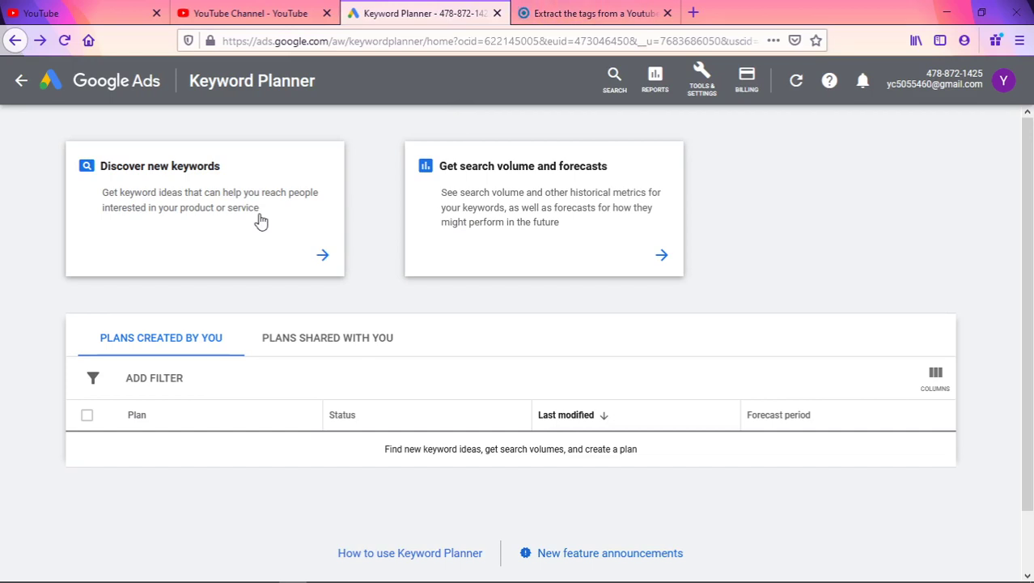
mouse_move(229, 576)
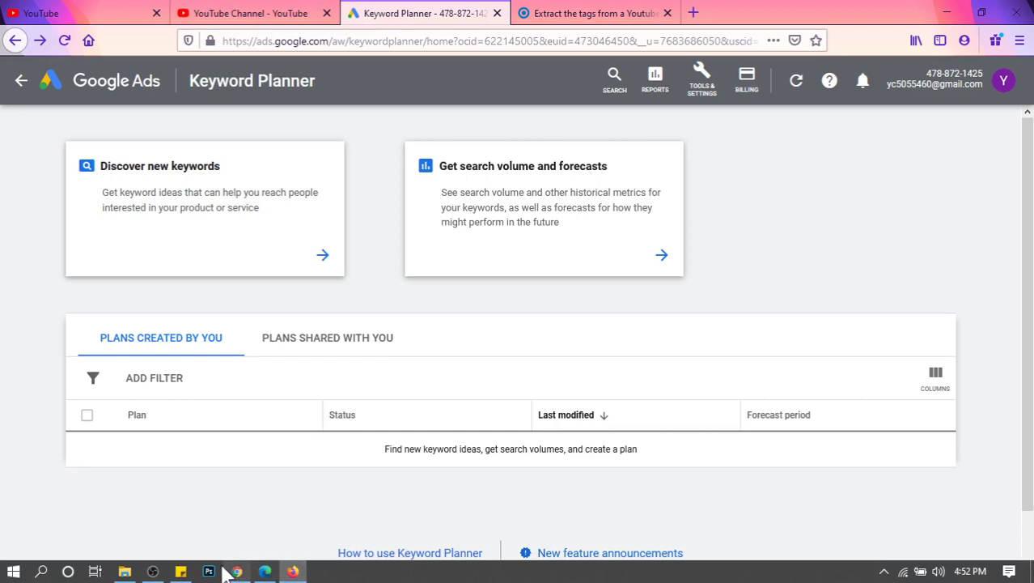
left_click(181, 571)
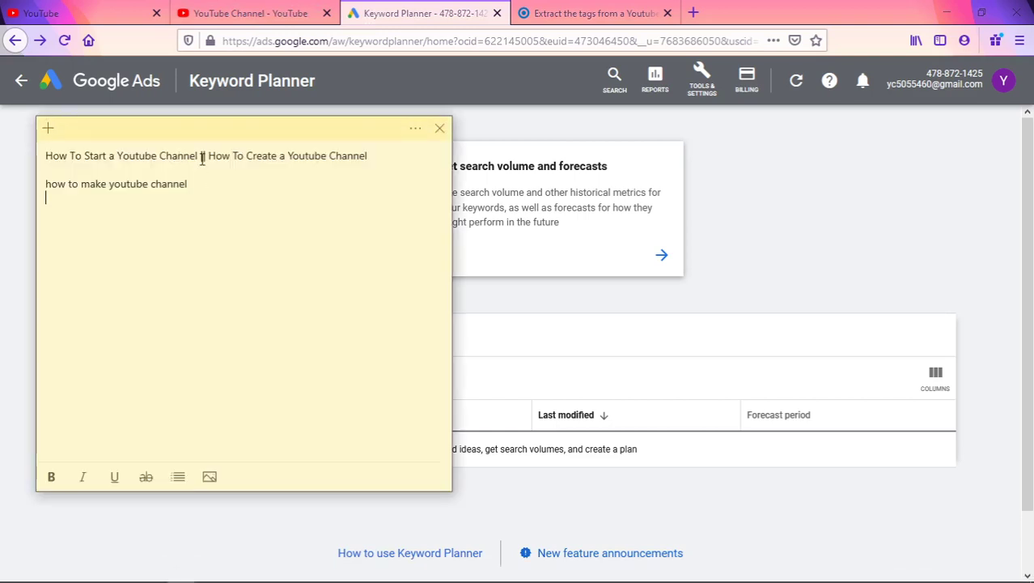
left_click_drag(198, 155, 51, 150)
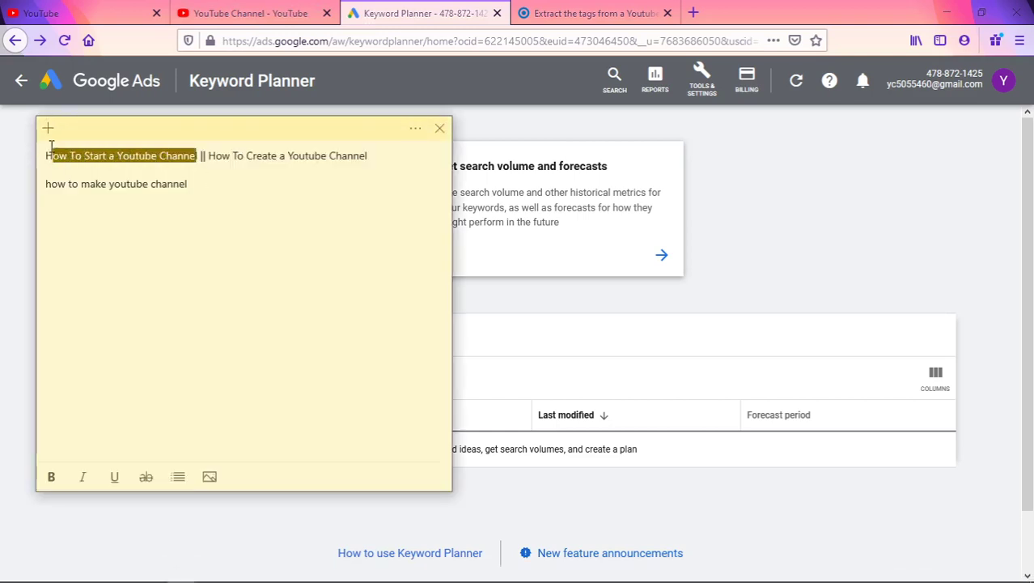
left_click(198, 196)
key("ctrl+a")
left_click(203, 180)
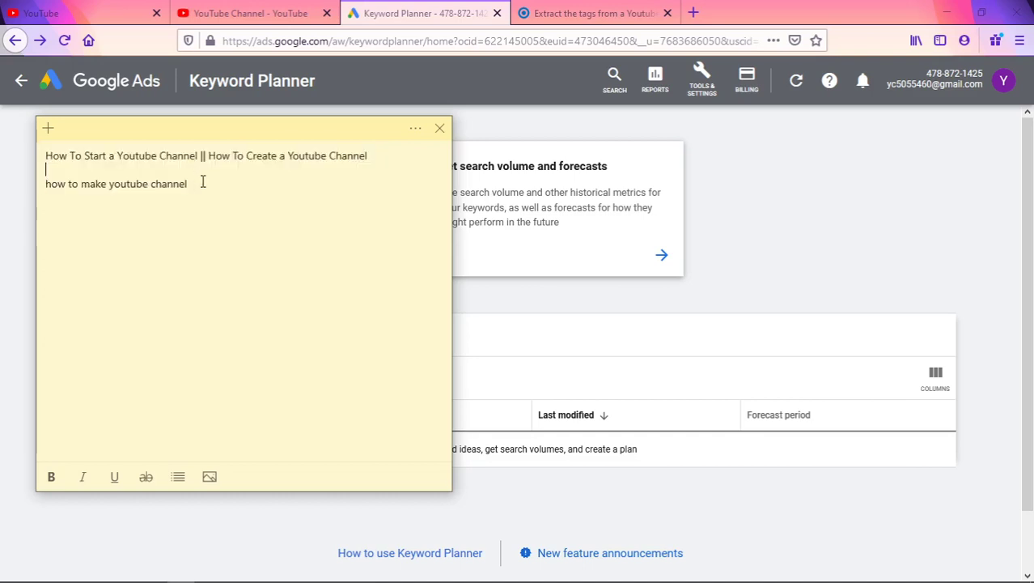
left_click_drag(203, 180, 180, 185)
key("ctrl+a")
left_click(192, 186)
left_click_drag(202, 158, 63, 158)
left_click(95, 159)
left_click_drag(189, 184, 150, 186)
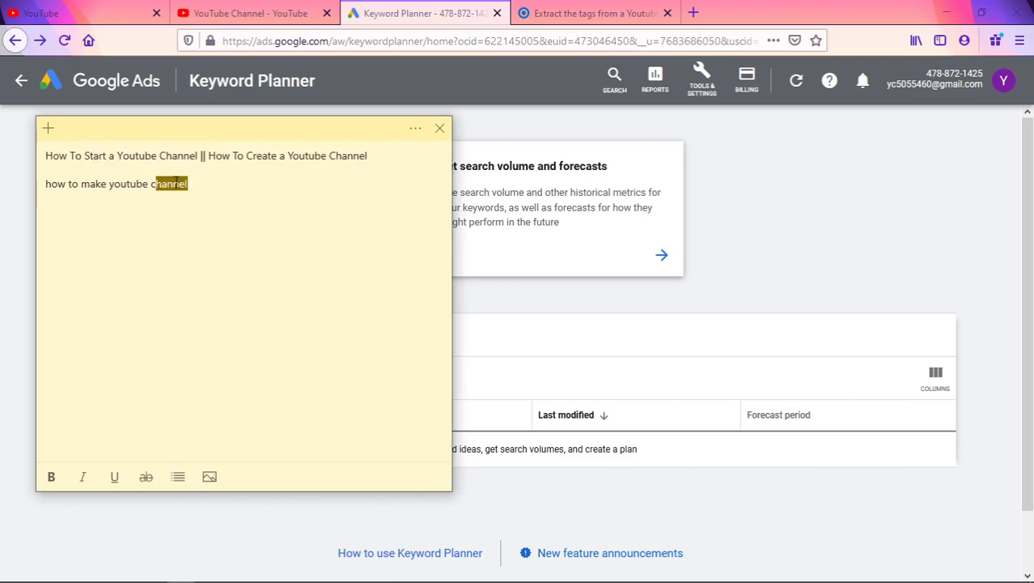
Discover new keywords in Keyword Planner for "how to make a youtube channel"
left_click(379, 11)
left_click(287, 238)
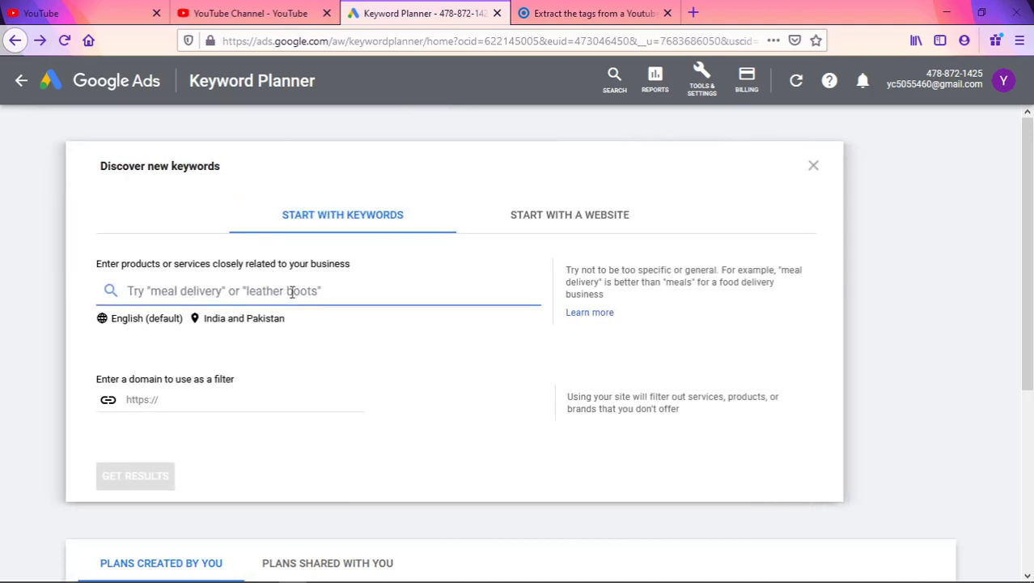
type("how")
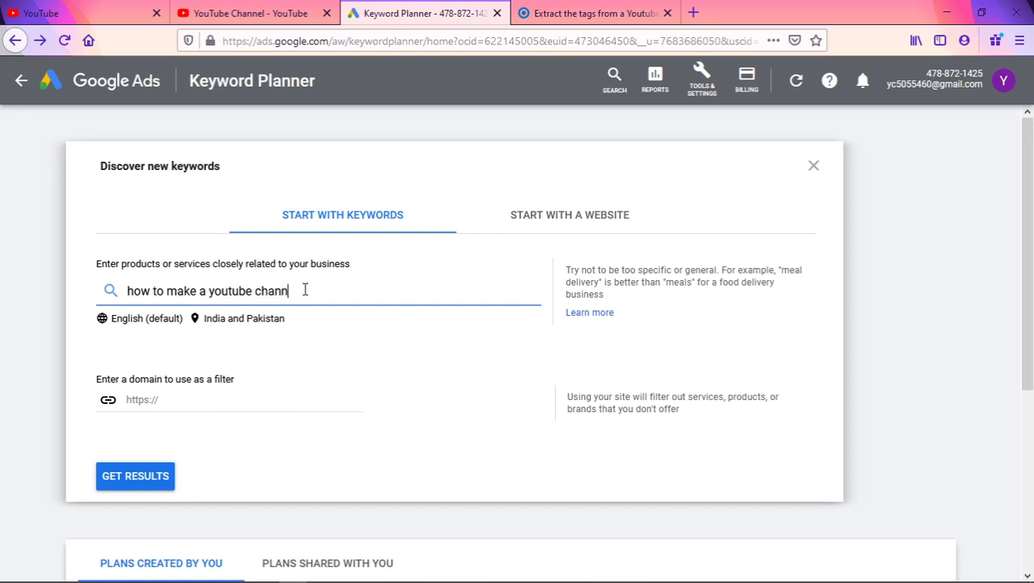
type("to make a youtube channel")
key("Return")
key("Return")
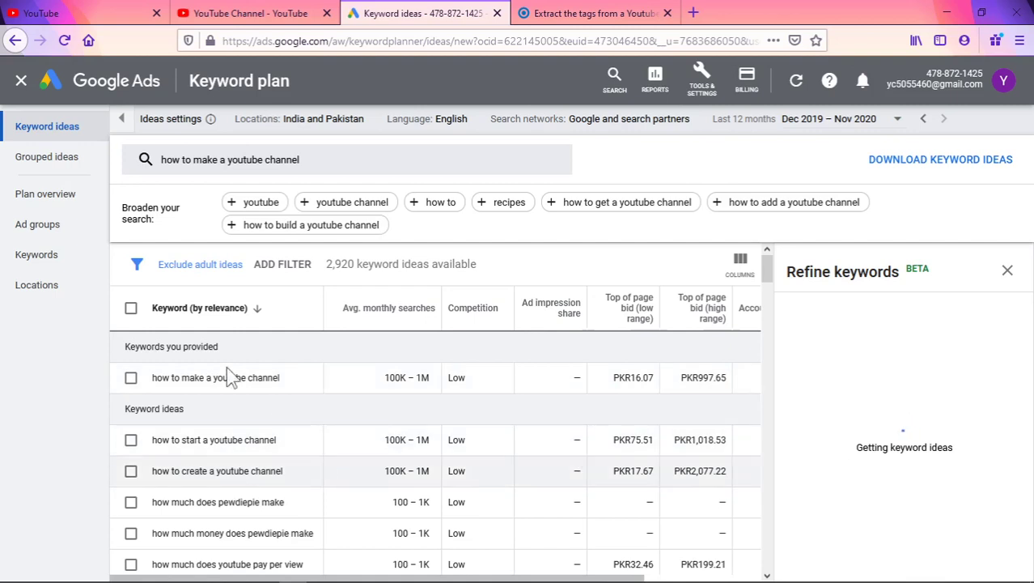
Copy the keyword ideas for how to make, how to start and how to create a youtube channel
left_click(131, 378)
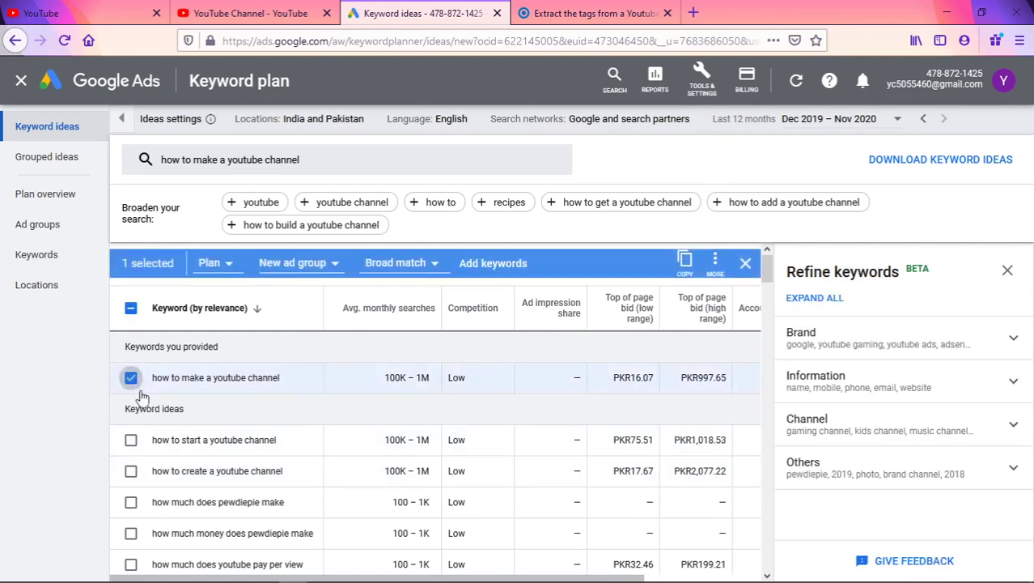
left_click(131, 441)
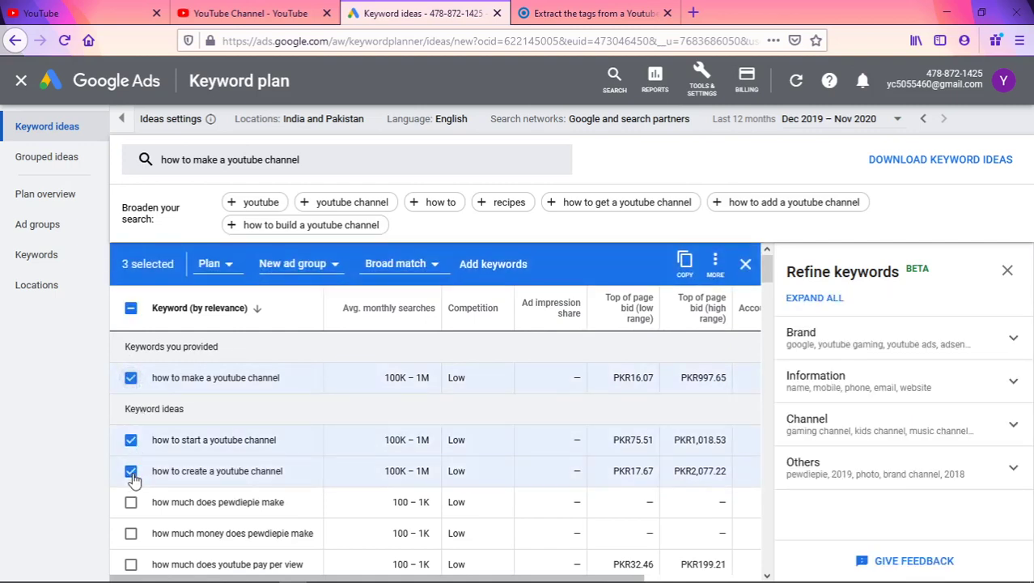
mouse_move(565, 323)
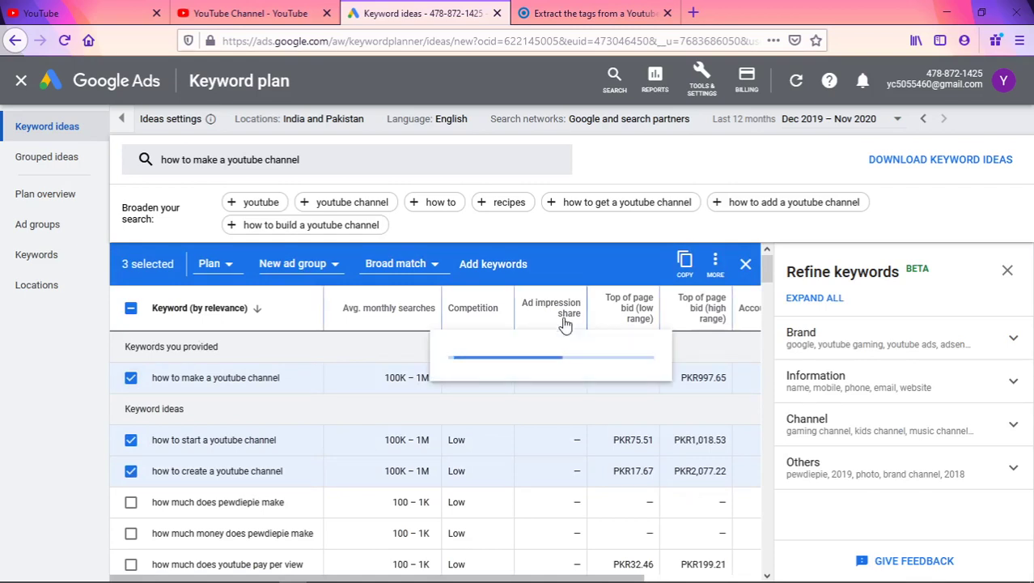
left_click(683, 263)
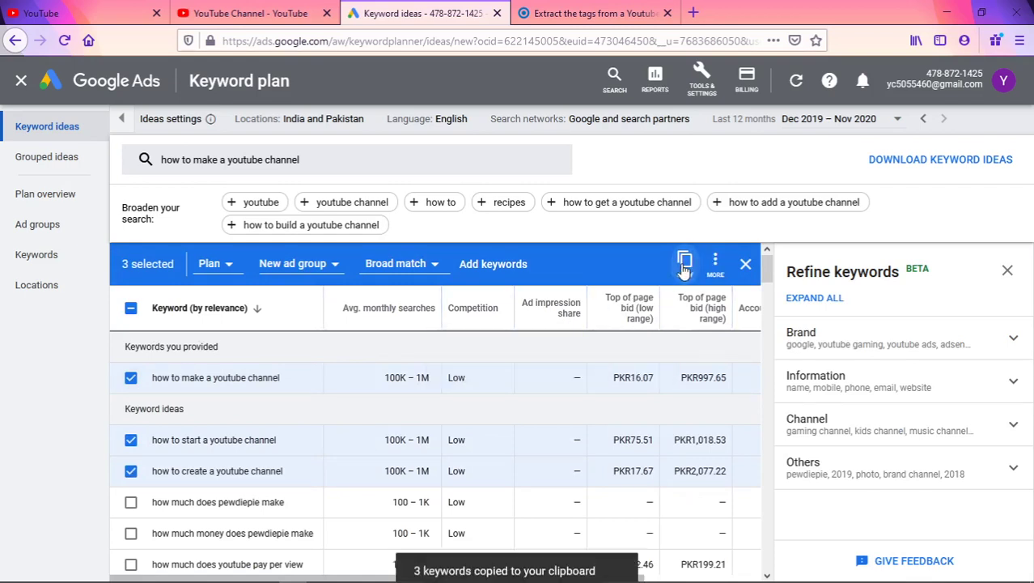
Paste the copied keywords into the Sticky Notes note and delete its "how to make youtube channel" line
mouse_move(295, 580)
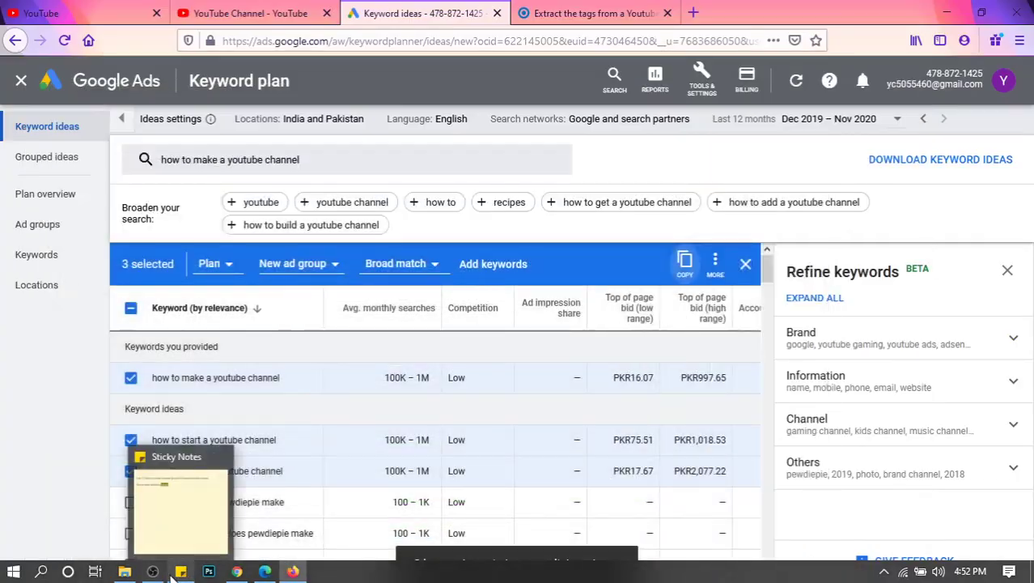
left_click(181, 572)
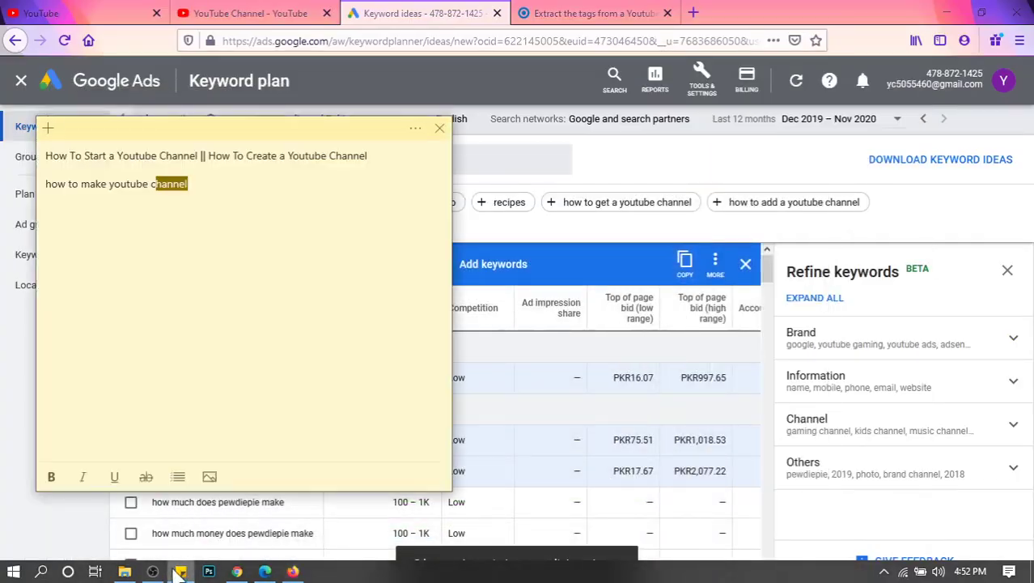
left_click(286, 270)
key("ctrl+v")
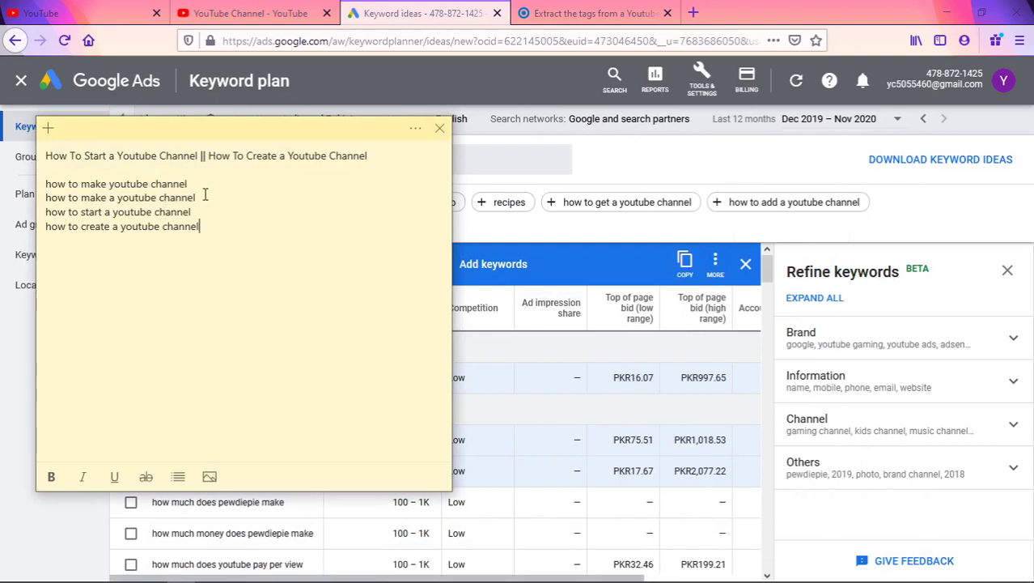
mouse_move(203, 229)
left_mouse_down()
mouse_move(89, 185)
mouse_move(212, 237)
left_mouse_up()
left_click_drag(190, 183, 45, 180)
key("BackSpace")
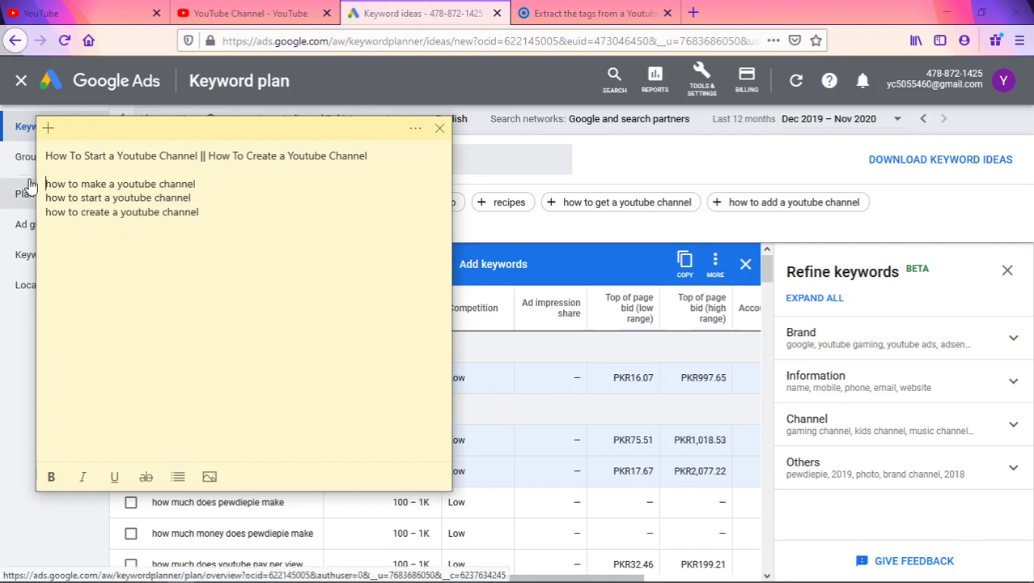
Return to the browser and close the Keyword Planner page, leaving the YouTube tag extractor open
left_click(364, 14)
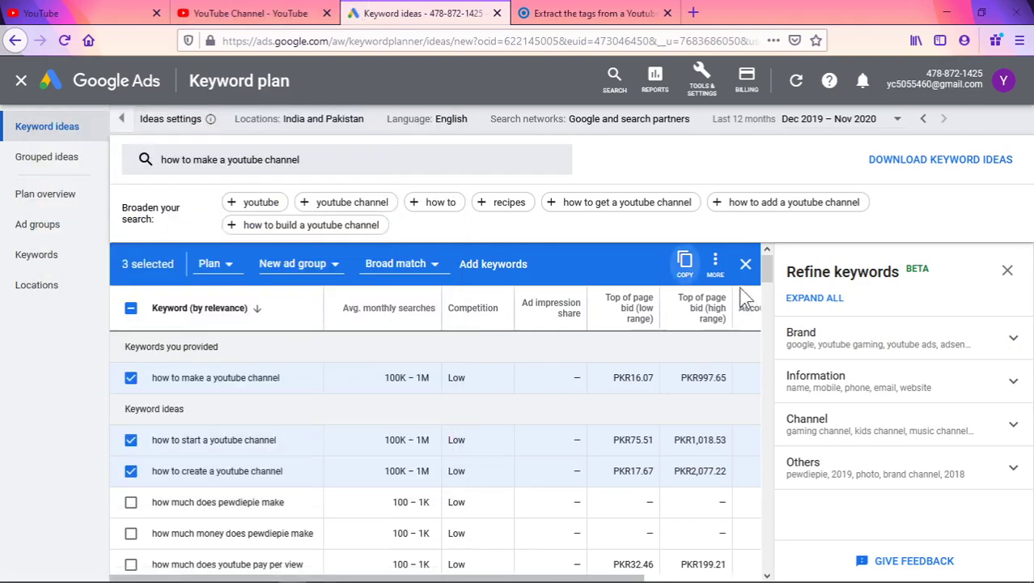
left_click_drag(769, 260, 767, 225)
left_click(497, 14)
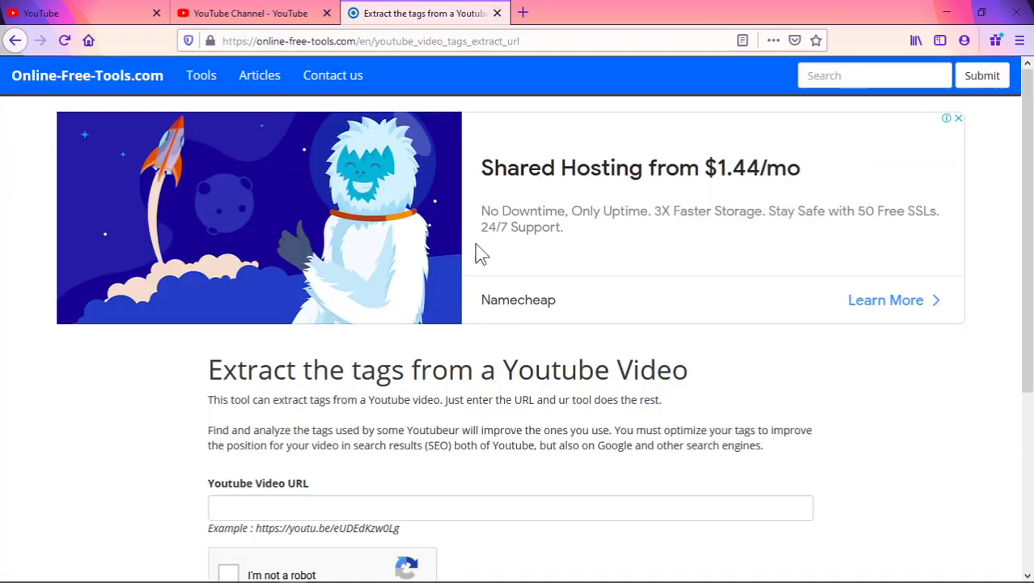
left_click_drag(1030, 162, 1032, 184)
Search YouTube for "how to make a youtube channel"
left_click(104, 12)
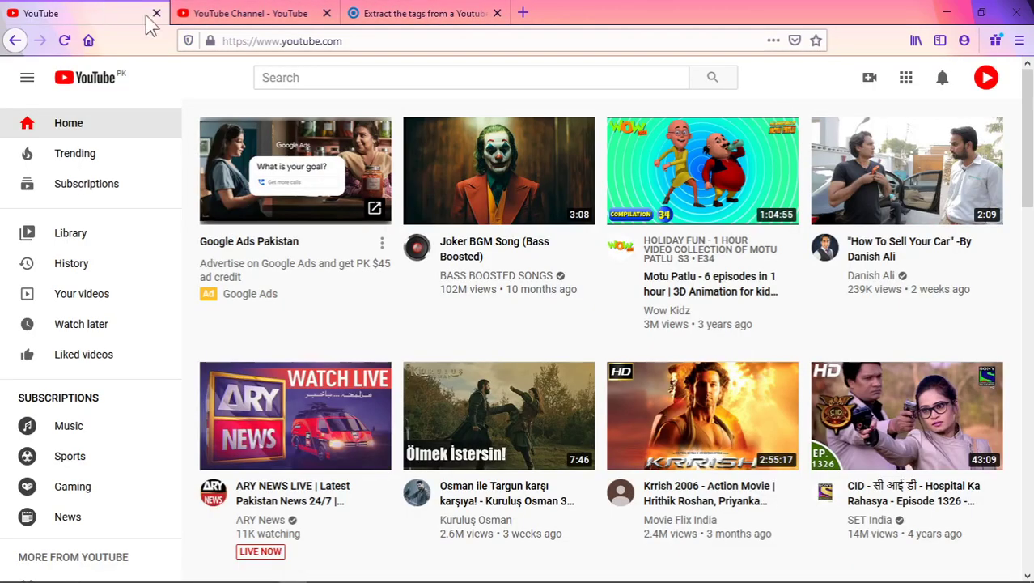
left_click(396, 69)
type("hjow")
key("BackSpace")
key("BackSpace")
key("BackSpace")
key("BackSpace")
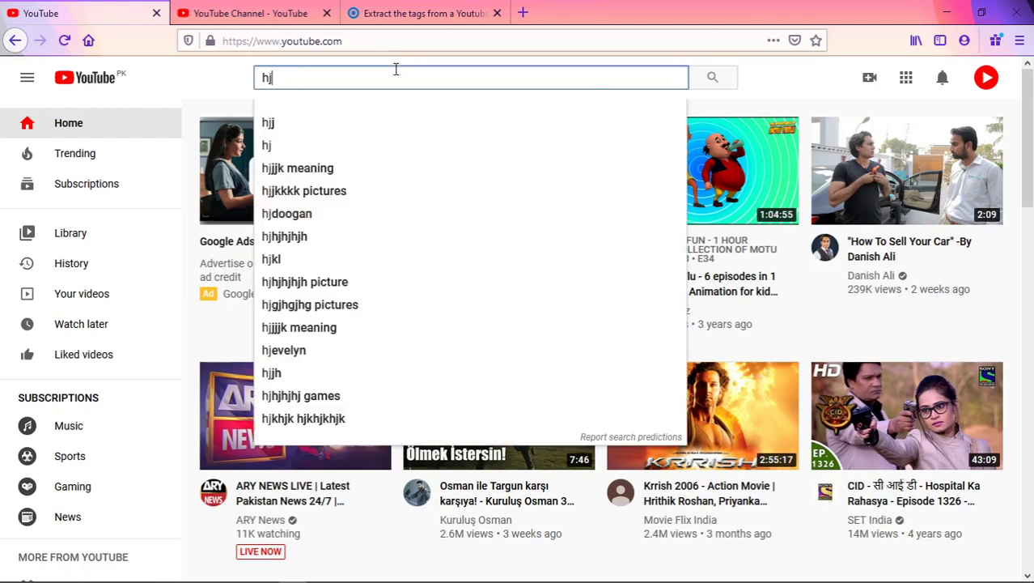
type("how ot mak")
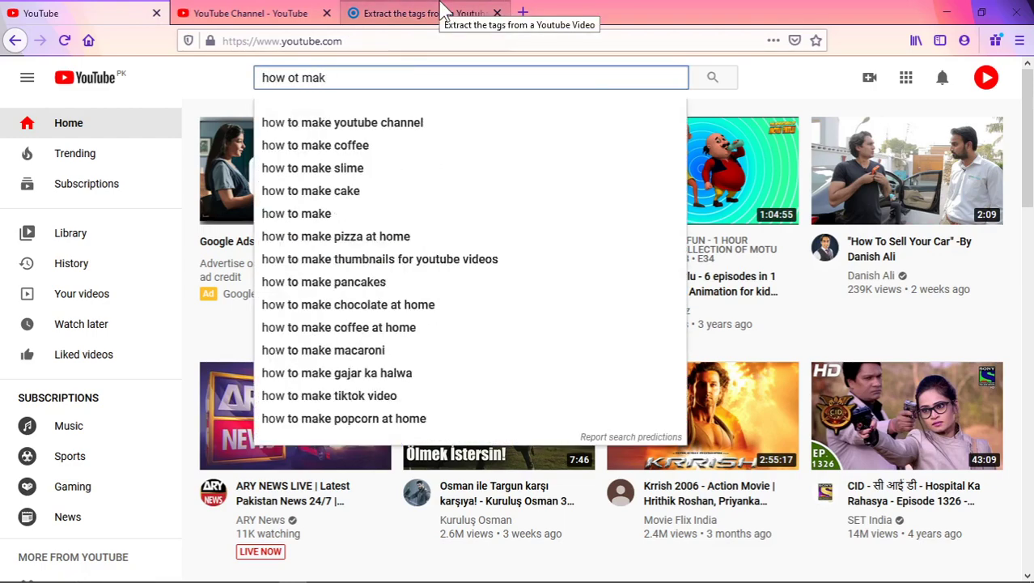
key("ctrl+a")
type("howe")
key("BackSpace")
type("to ")
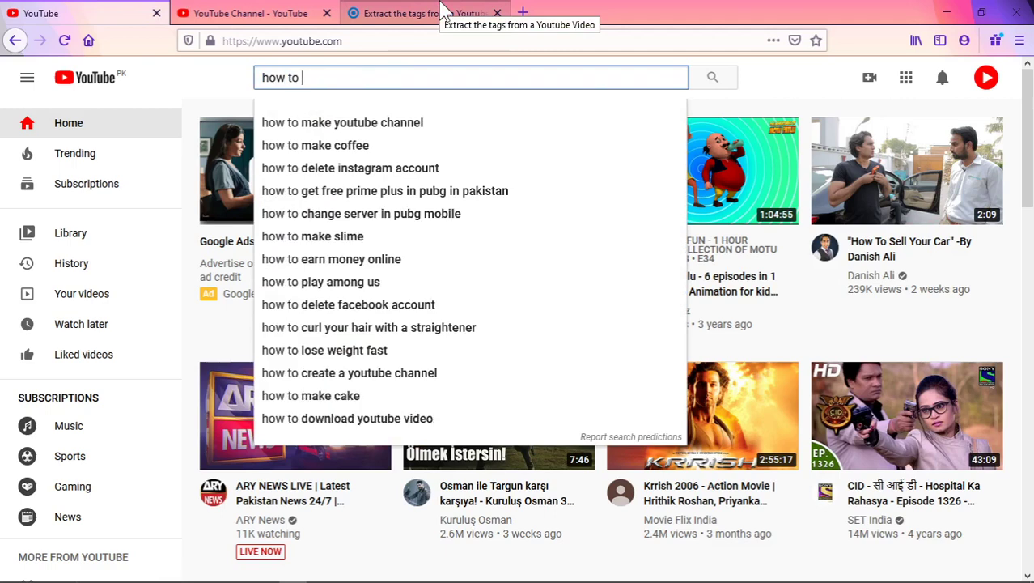
type("make a youtube ch")
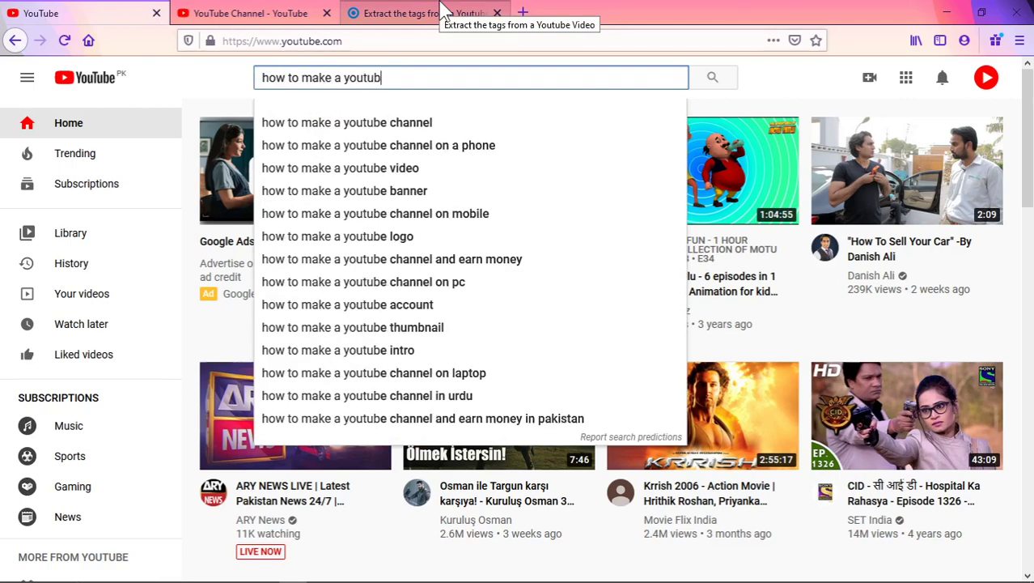
type("annel")
key("Return")
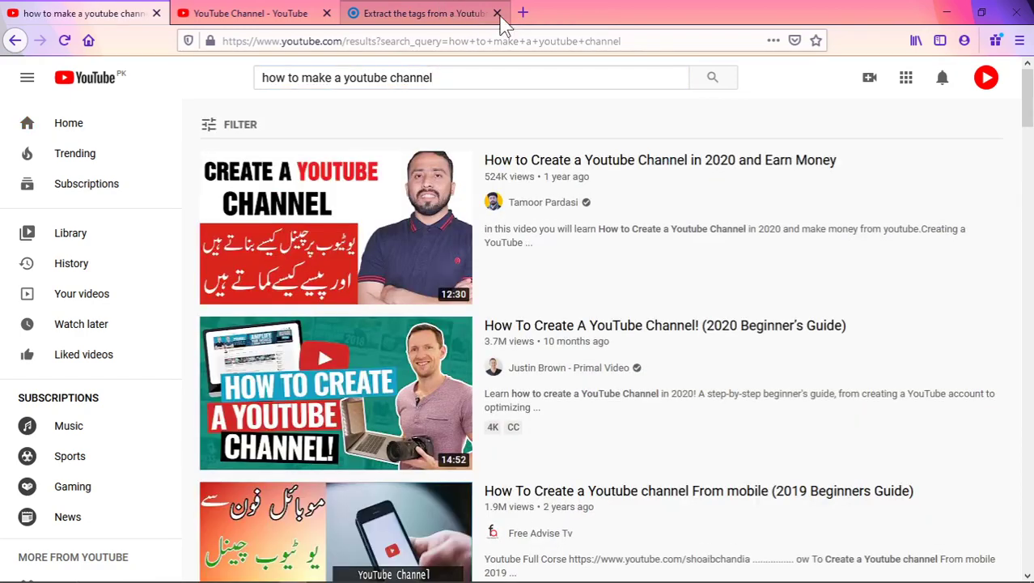
mouse_move(637, 254)
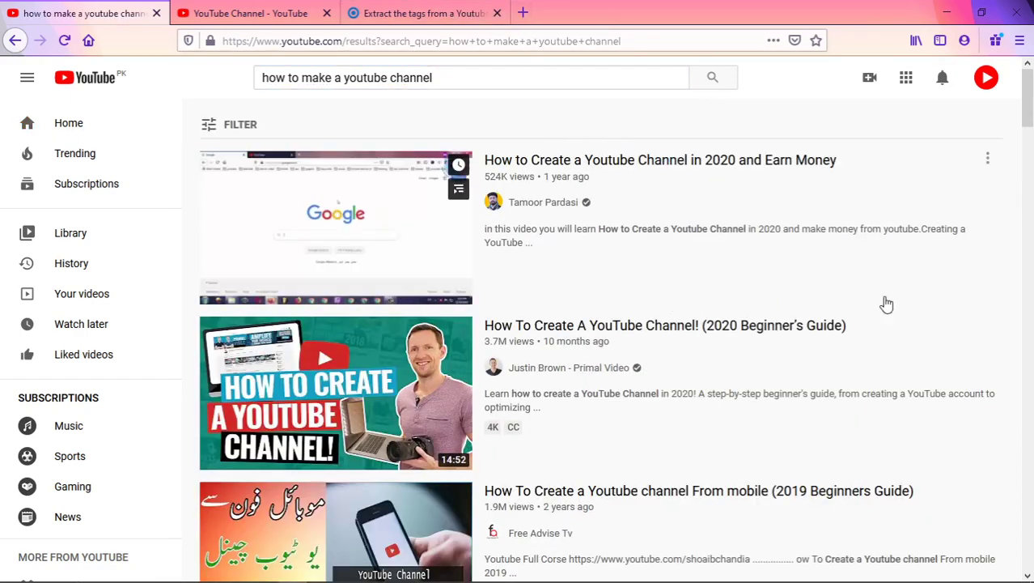
mouse_move(627, 508)
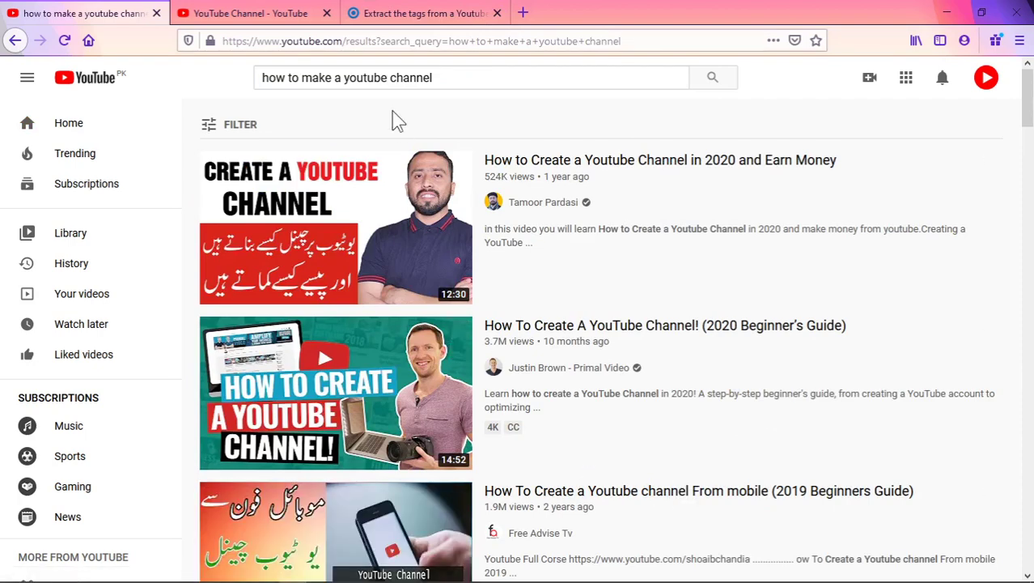
Search YouTube for "how to start a youtube channel" instead of the current query
left_click_drag(474, 81, 116, 73)
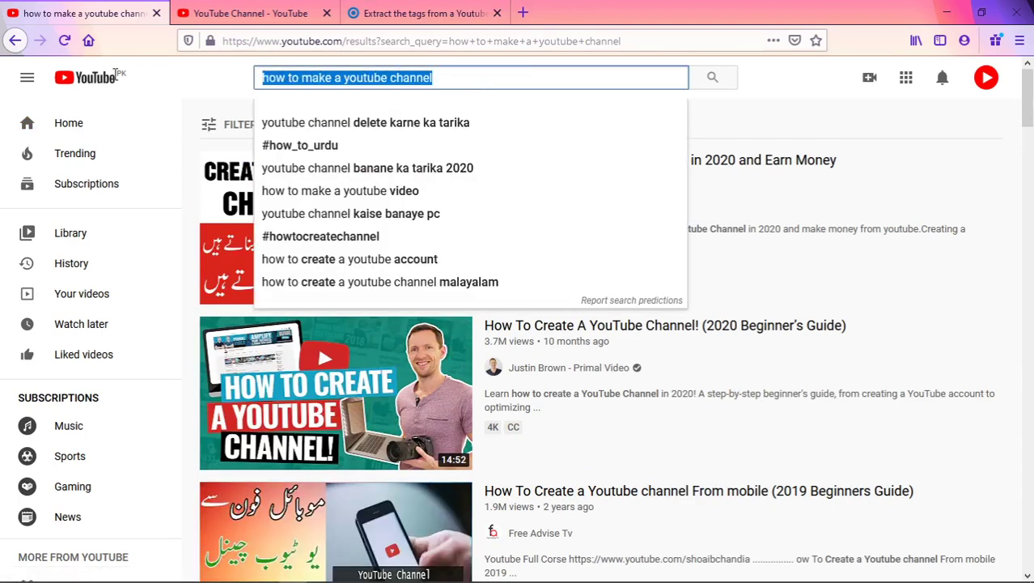
type("how a")
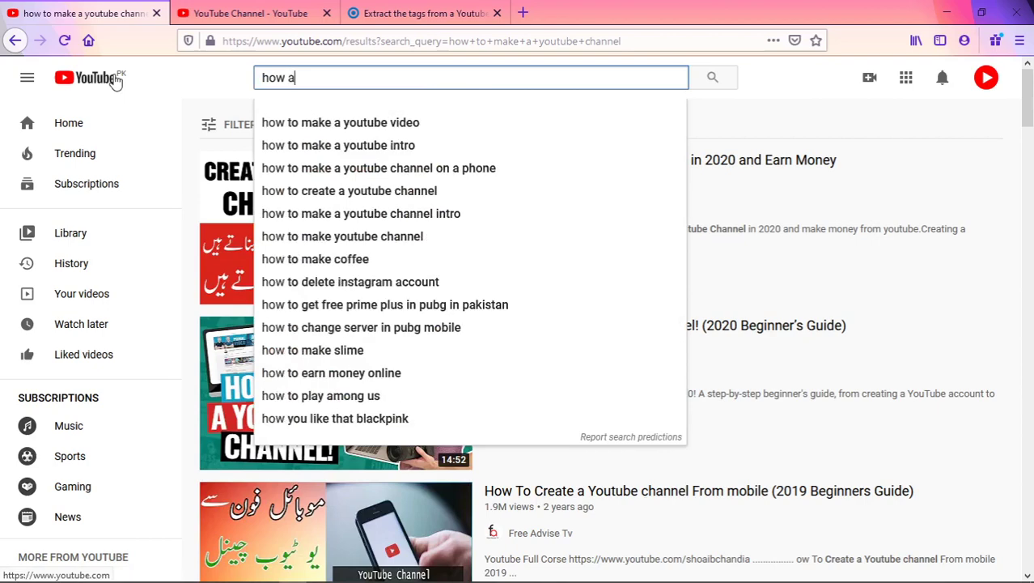
key("BackSpace")
key("BackSpace")
type("o start")
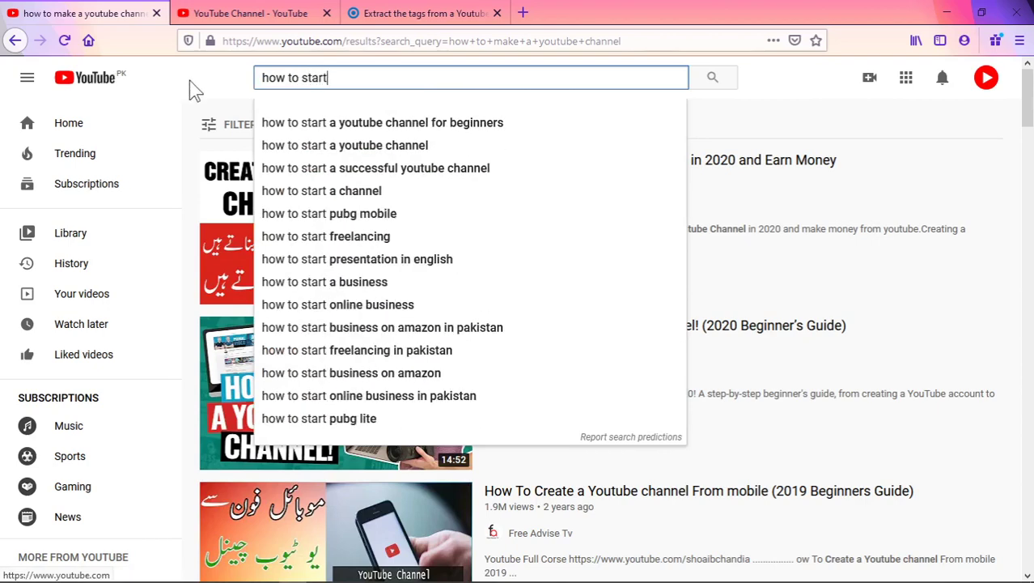
left_click(339, 152)
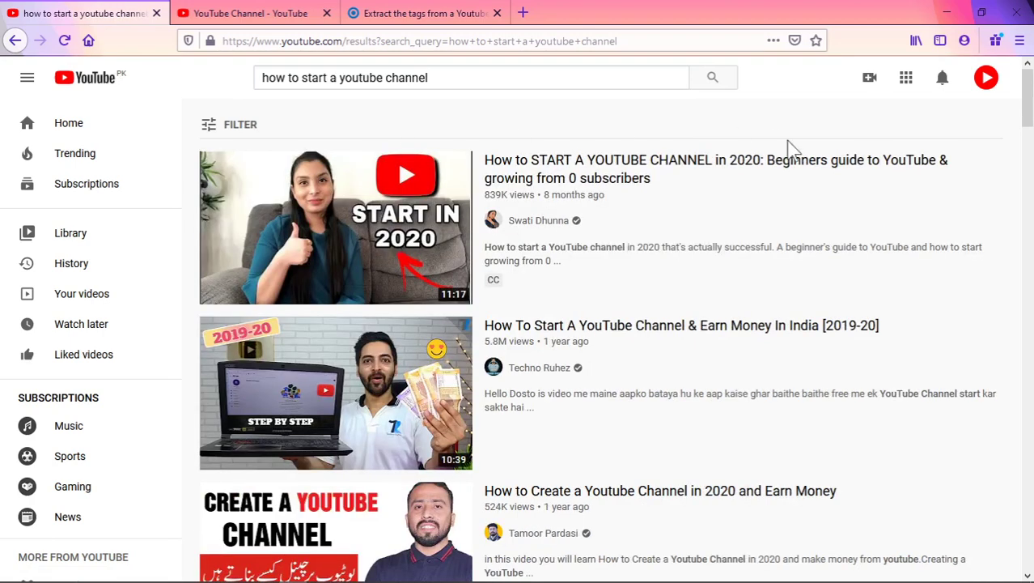
Copy the link of the video "How To Start A YouTube Channel & Earn Money In India [2019-20]" from the search results
mouse_move(550, 369)
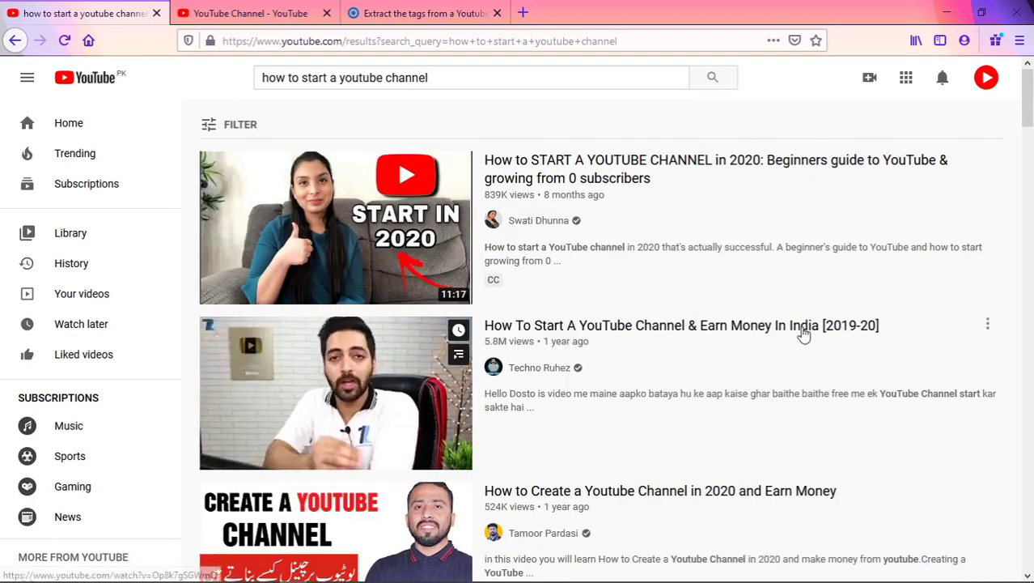
right_click(567, 345)
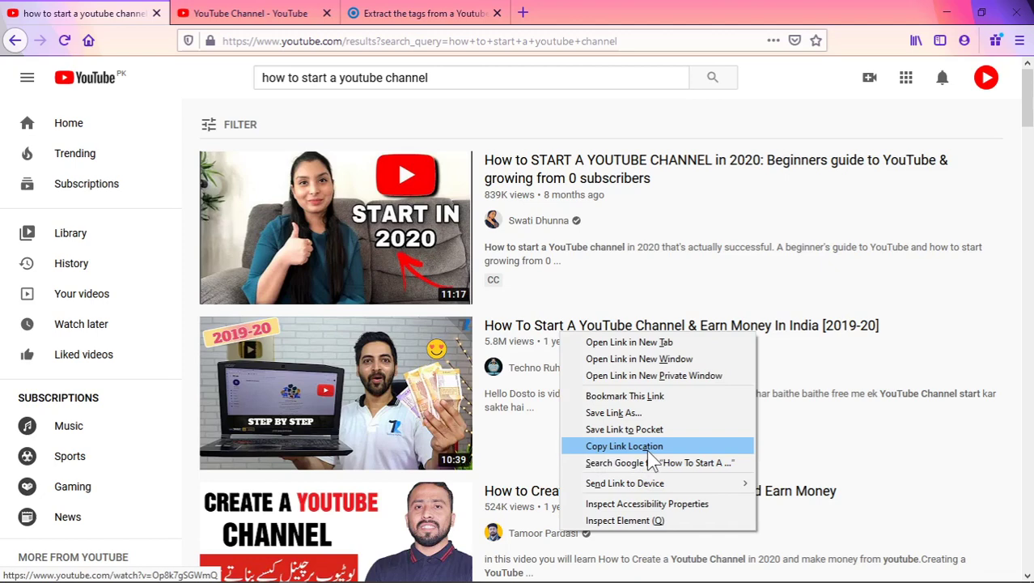
left_click(621, 448)
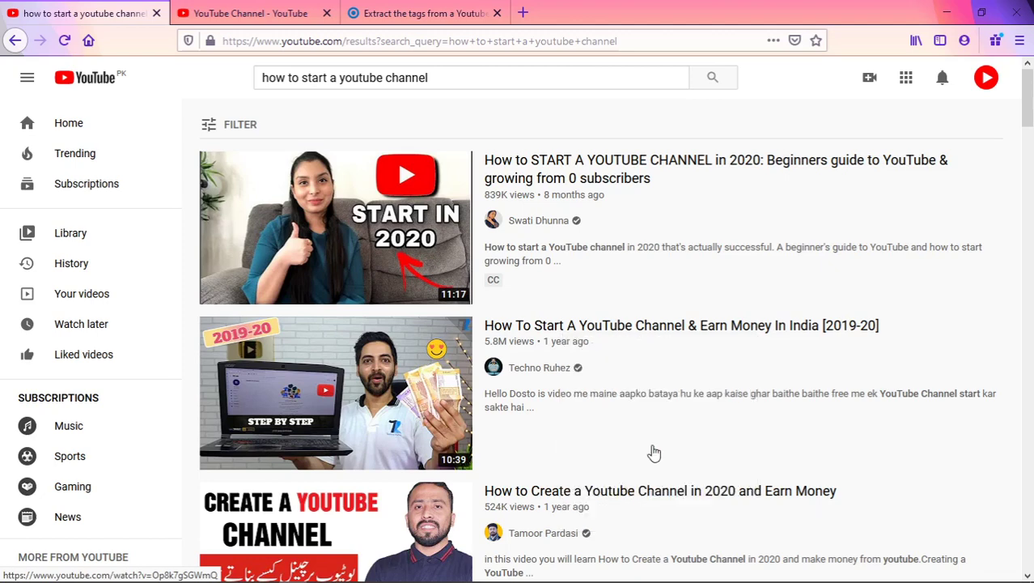
Enter the copied video link in the YouTube tag extractor and find the video's tags, completing the robot check
left_click(453, 11)
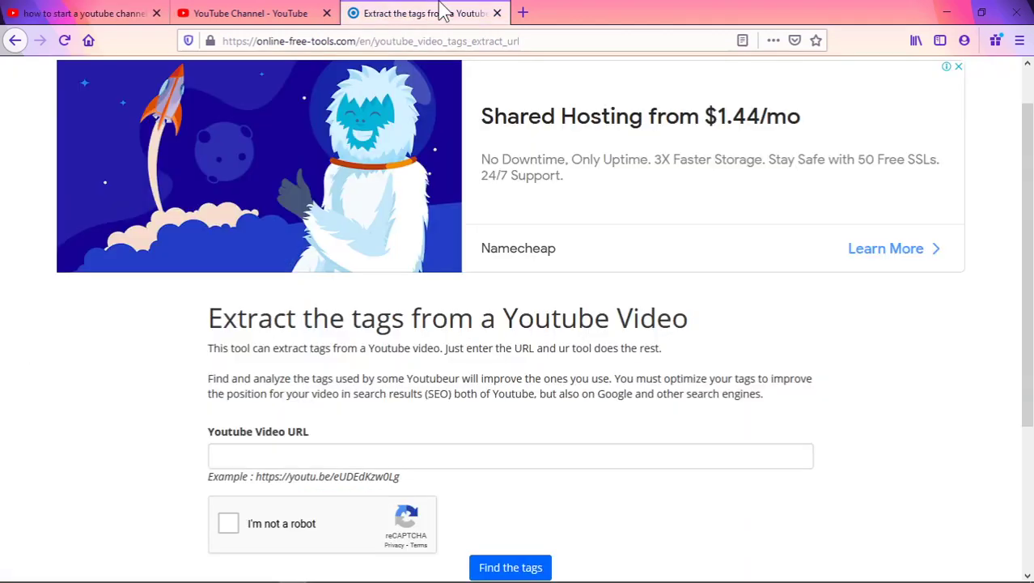
scroll(954, 291, "down", 3)
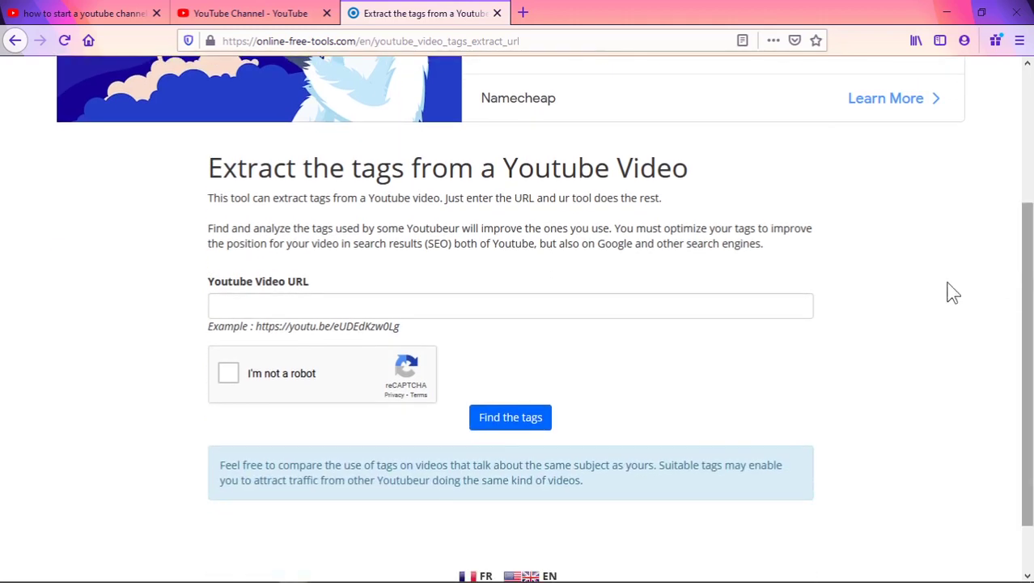
left_click(607, 304)
type("https://www.youtube.com/watch?v=Op8k7gSGWmQ")
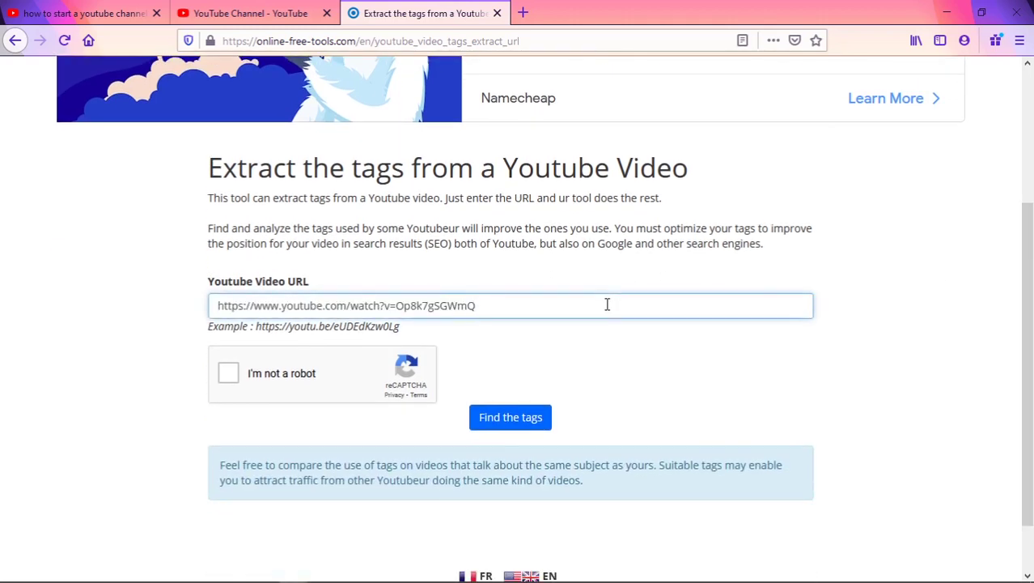
right_click(607, 304)
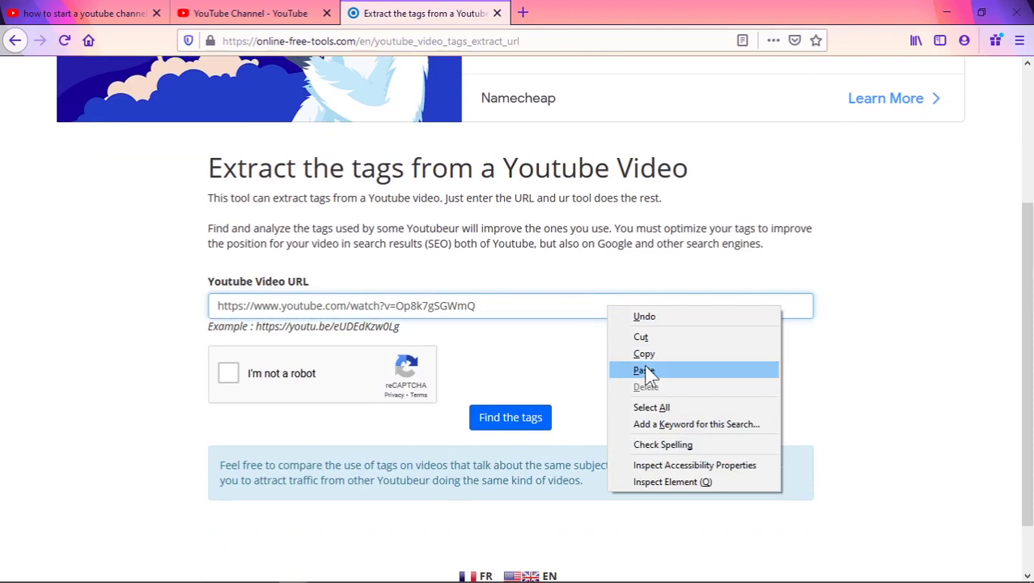
left_click(551, 305)
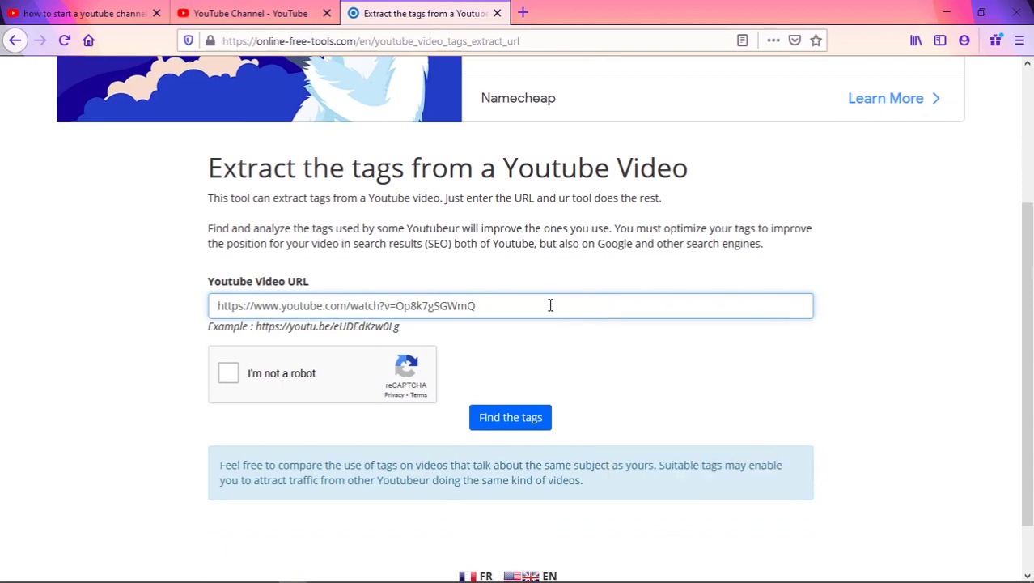
left_click(226, 379)
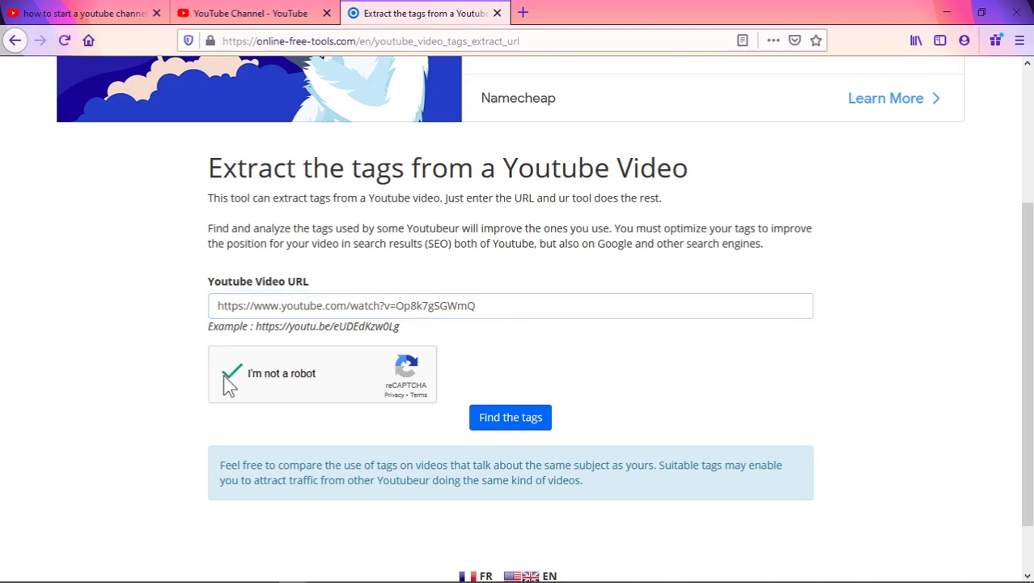
left_click(520, 425)
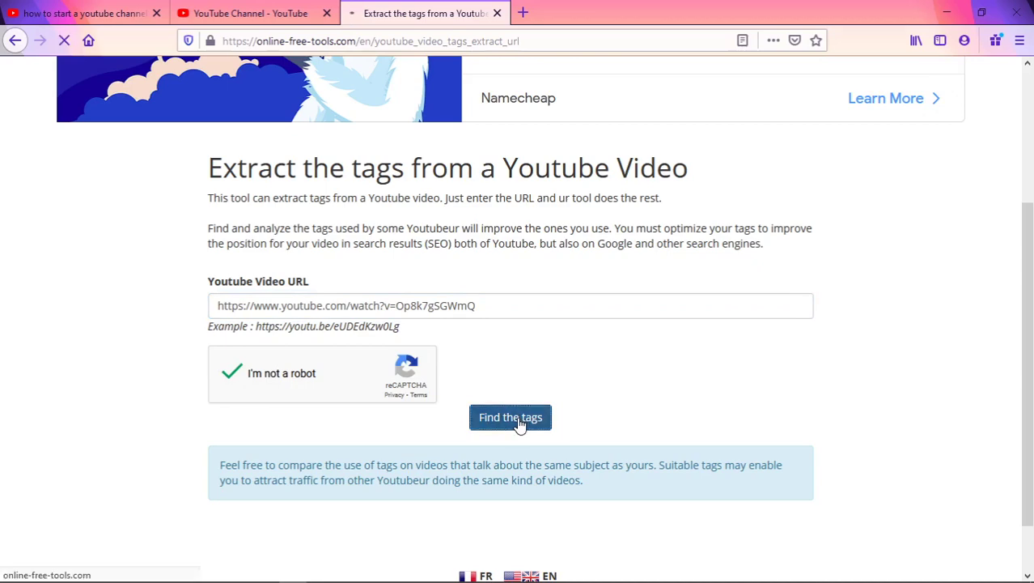
Examine the tags extracted from the video, both in the list of tags found and in the text area
left_click(226, 13)
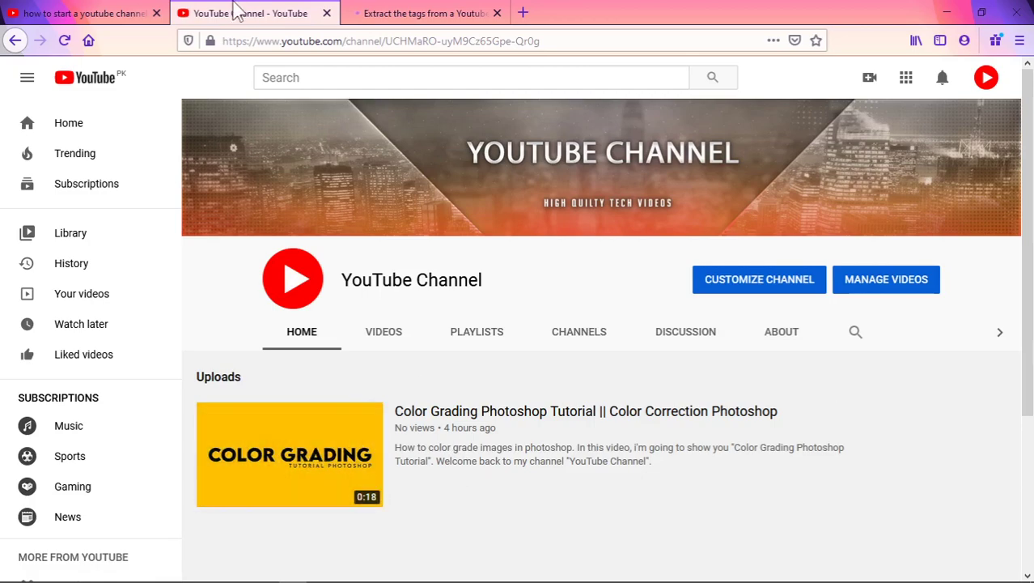
left_click(121, 11)
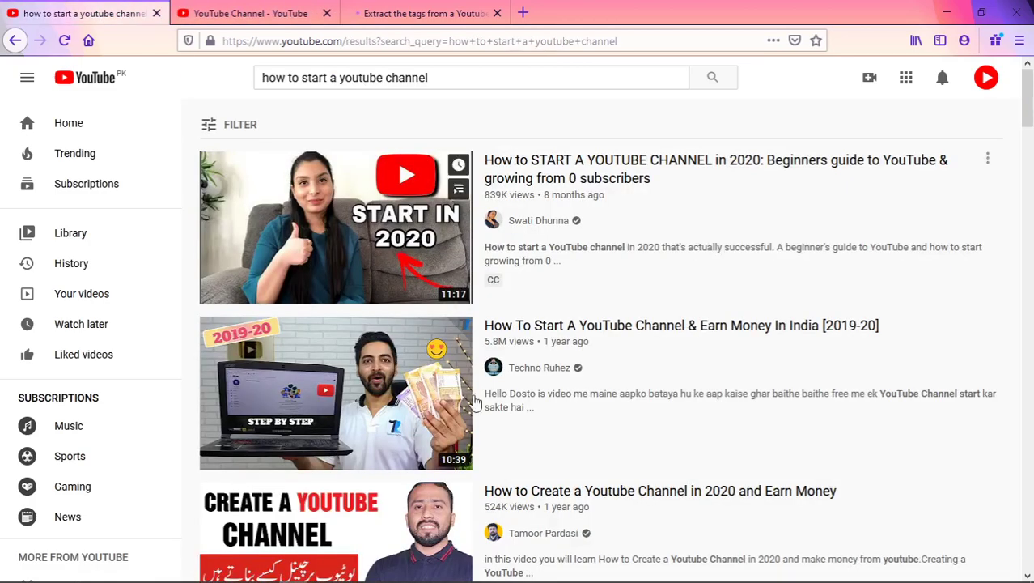
left_click(489, 12)
left_click_drag(1028, 189, 1031, 413)
left_click_drag(1029, 441, 1023, 347)
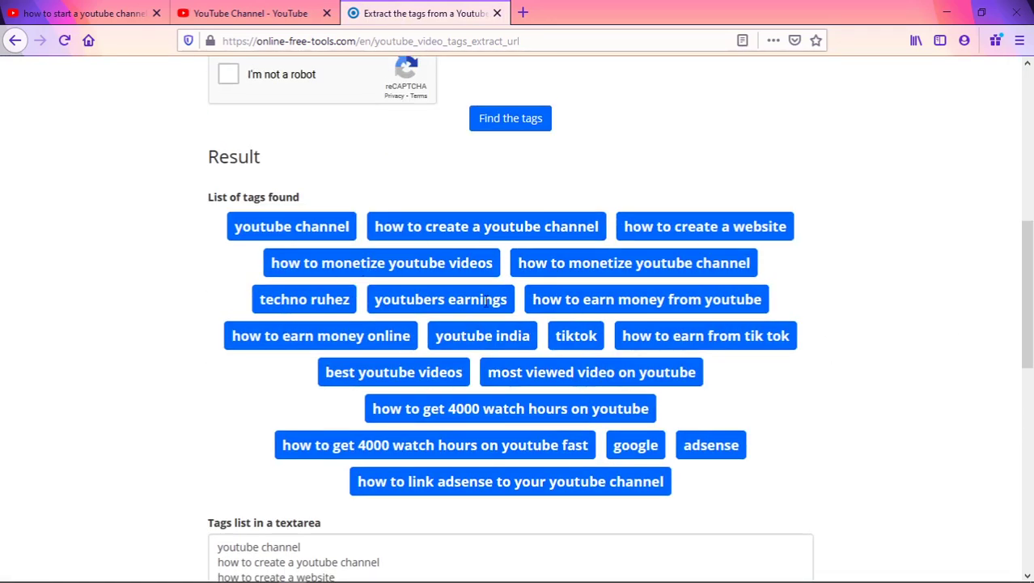
left_click_drag(1028, 257, 1031, 379)
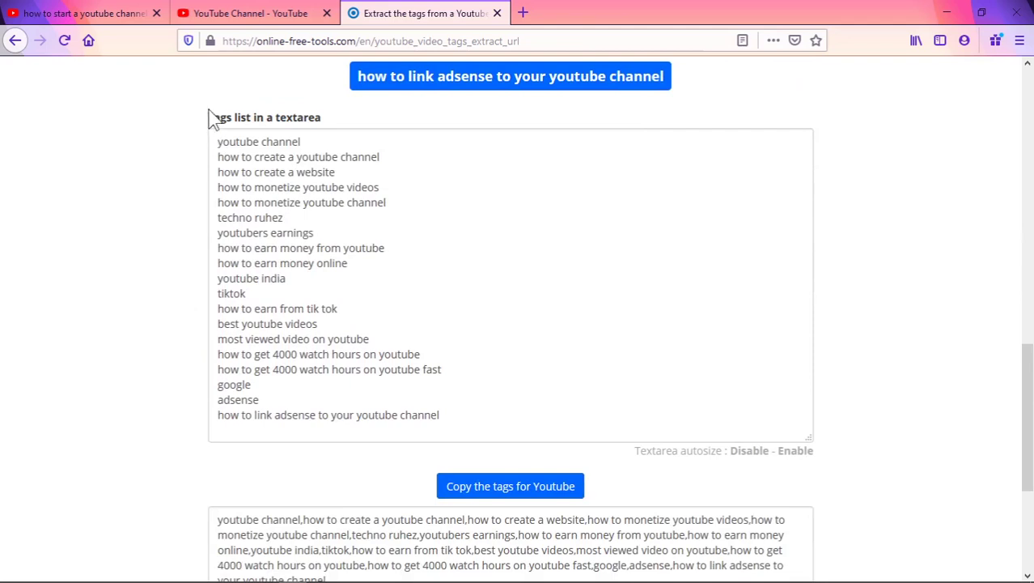
left_click_drag(204, 117, 321, 120)
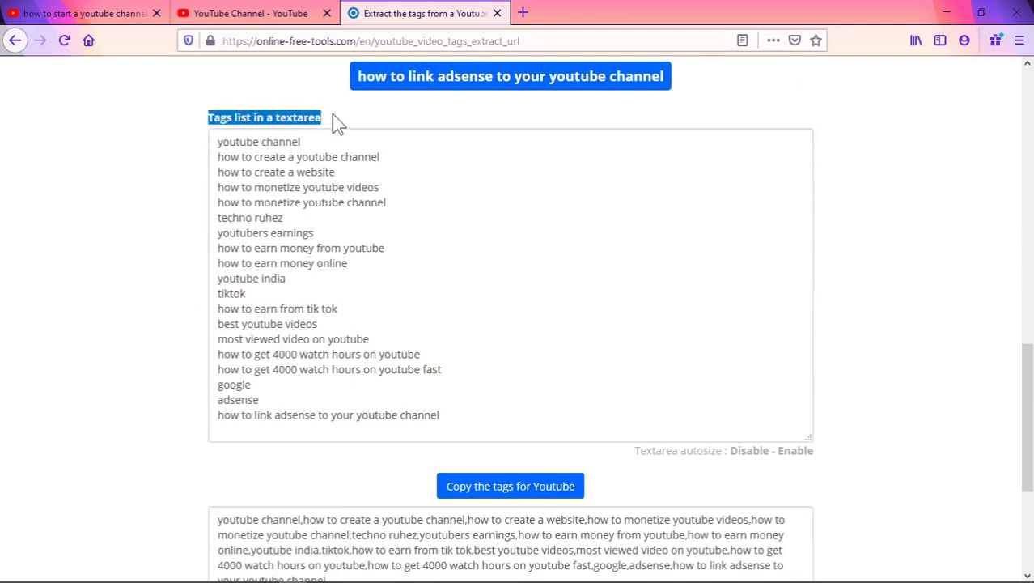
left_click(338, 121)
left_click(331, 199)
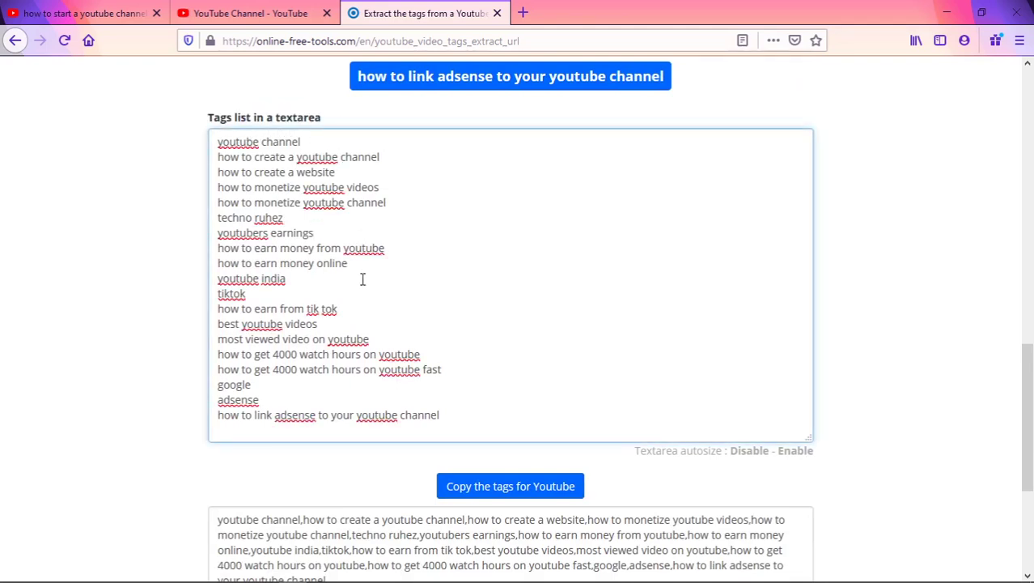
left_click_drag(347, 261, 166, 271)
left_click_drag(339, 275, 216, 279)
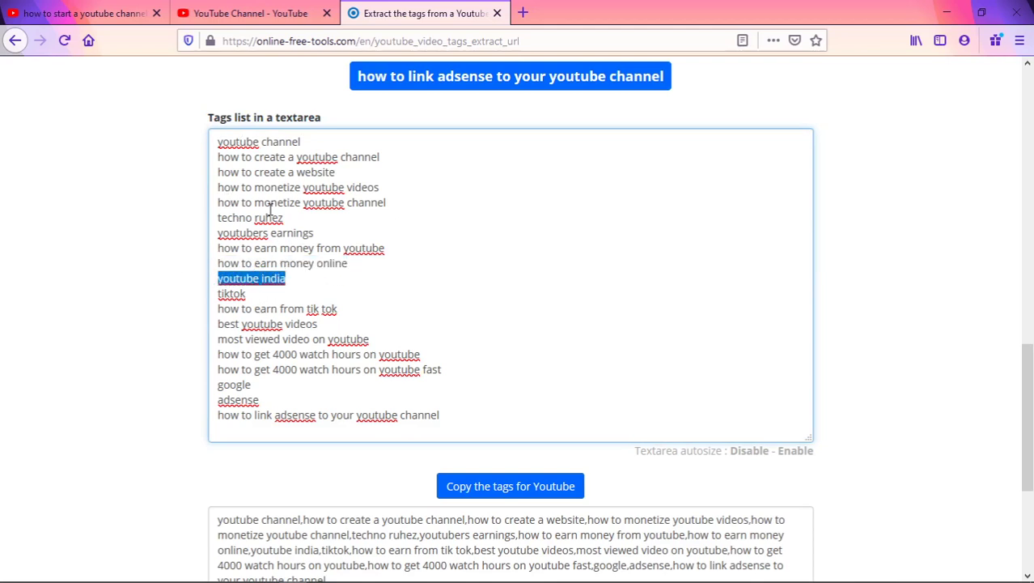
left_click(368, 335)
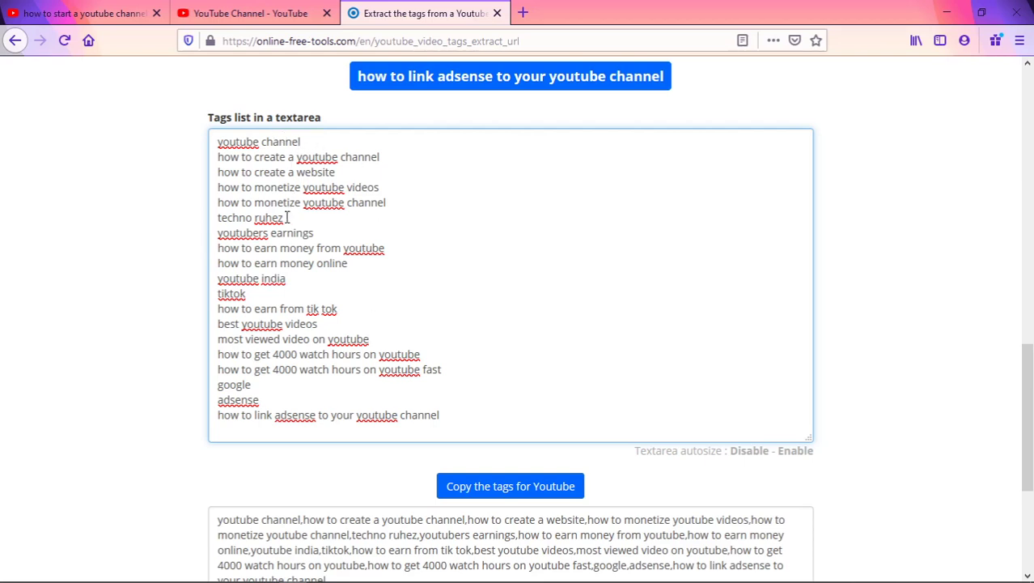
Delete the "techno ruhez" tag and its empty line from the tag list in the text area
left_click_drag(285, 217, 215, 217)
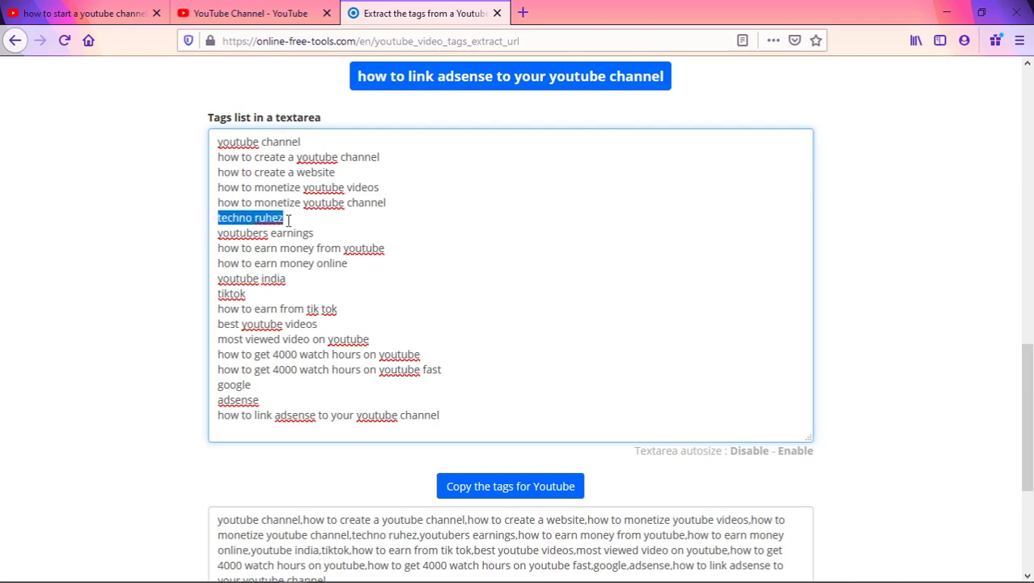
key("Delete")
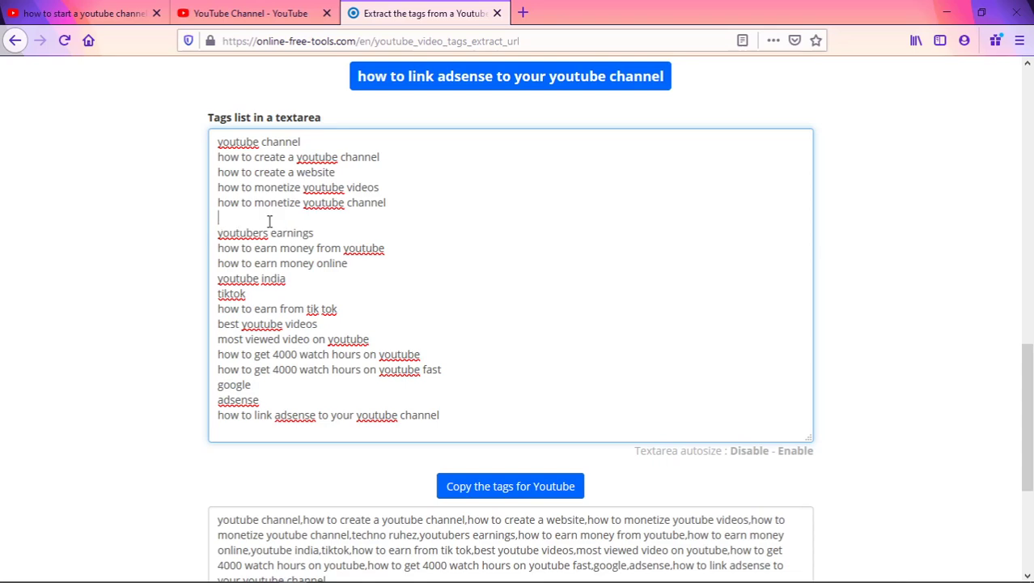
key("Delete")
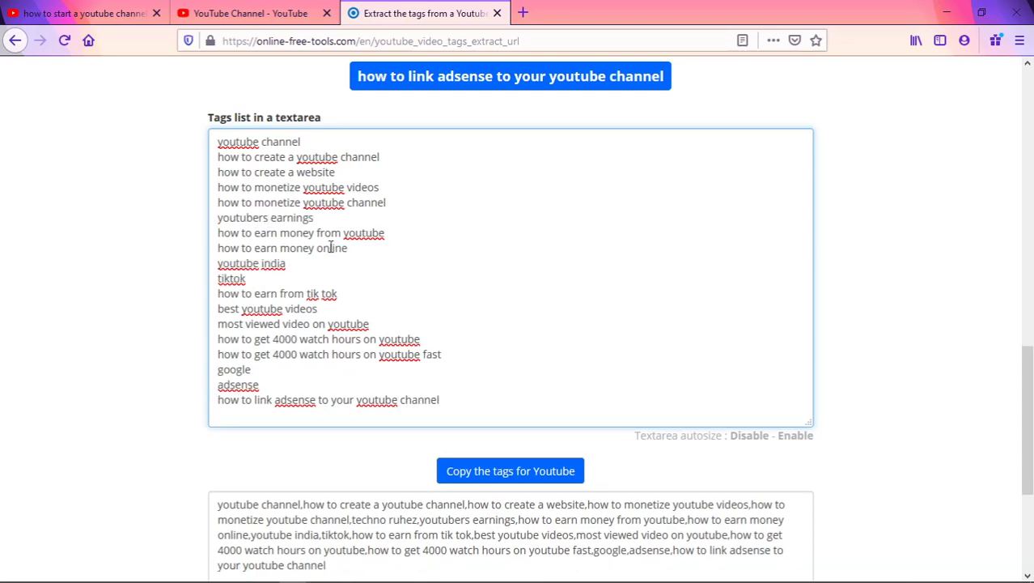
Copy the video's extracted tags in the comma-separated form for YouTube
key("ctrl+a")
scroll(303, 233, "up", 10)
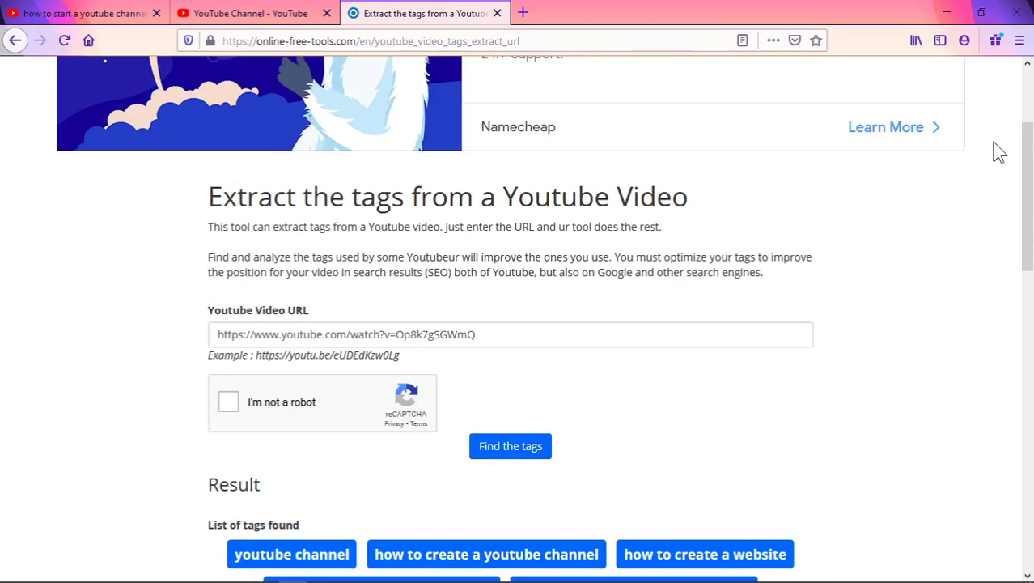
left_click_drag(1026, 162, 1030, 400)
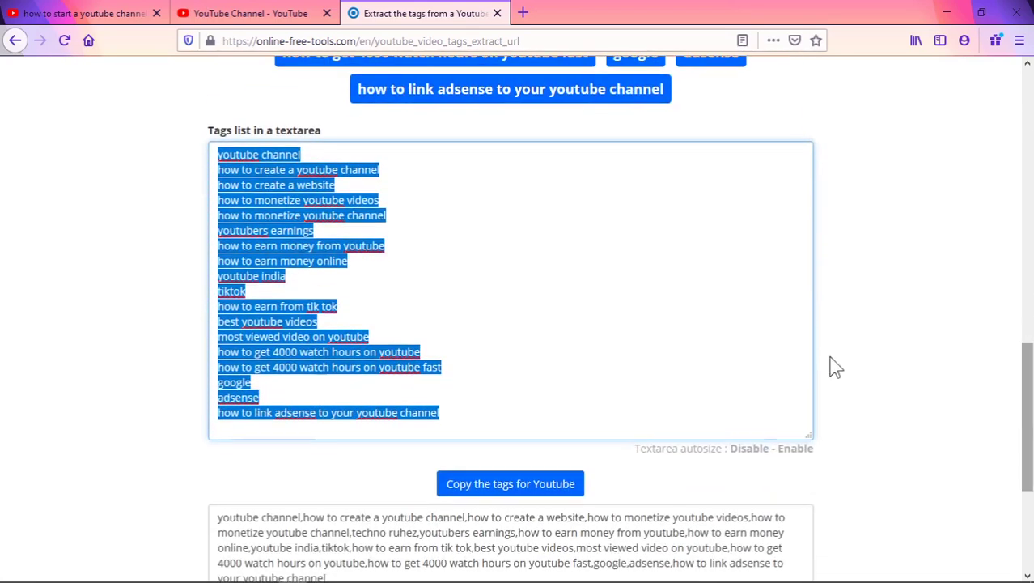
left_click(467, 403)
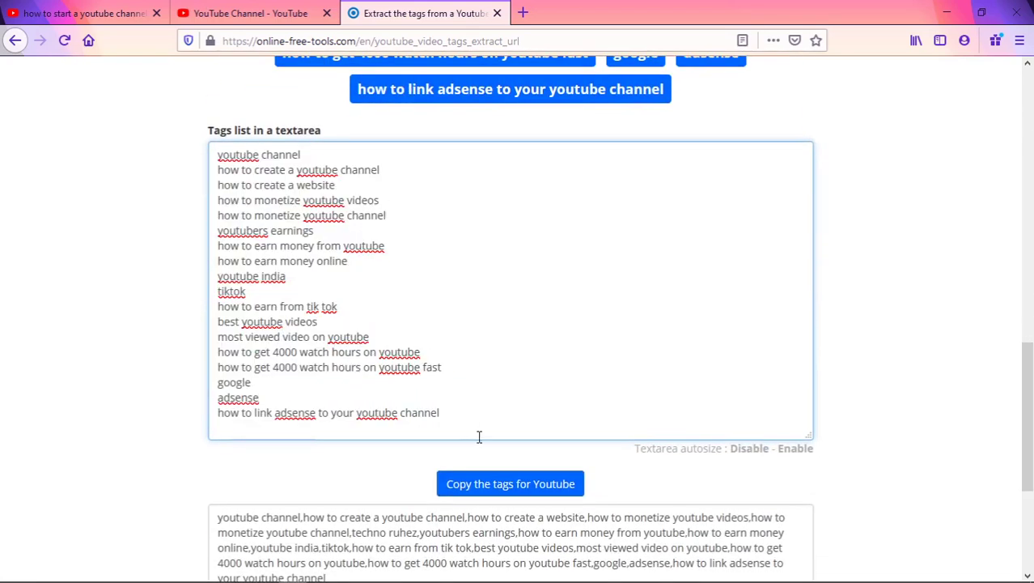
left_click(481, 485)
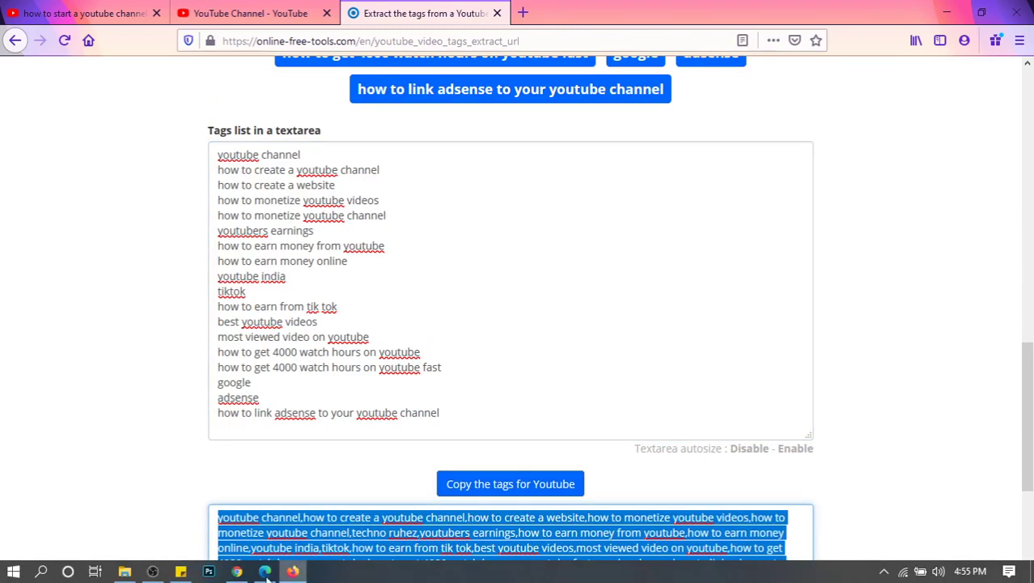
Switch to Sticky Notes and paste the copied tags as a separate paragraph below the three keyword lines
left_click(181, 571)
left_click(277, 315)
key("Return")
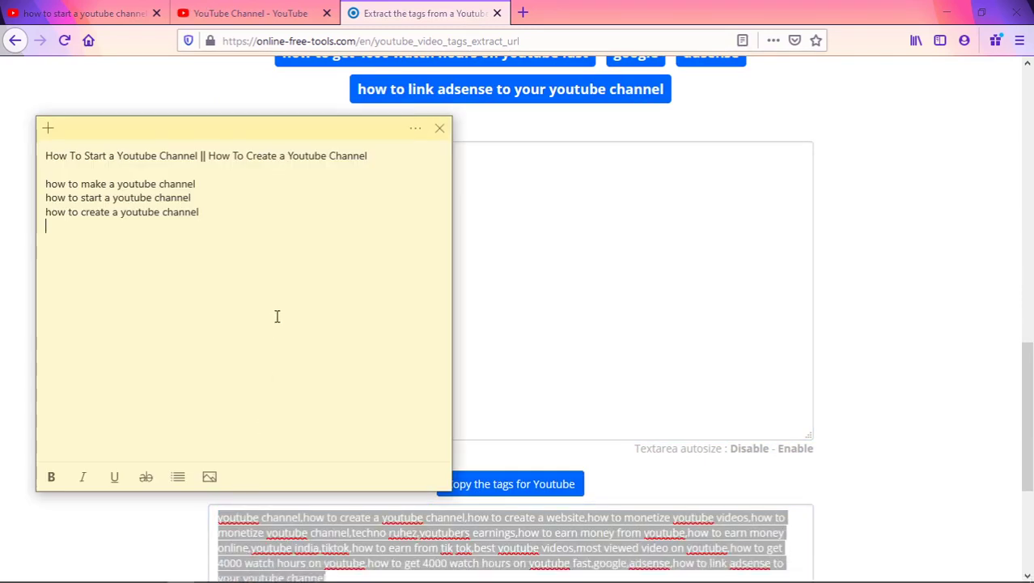
key("ctrl+v")
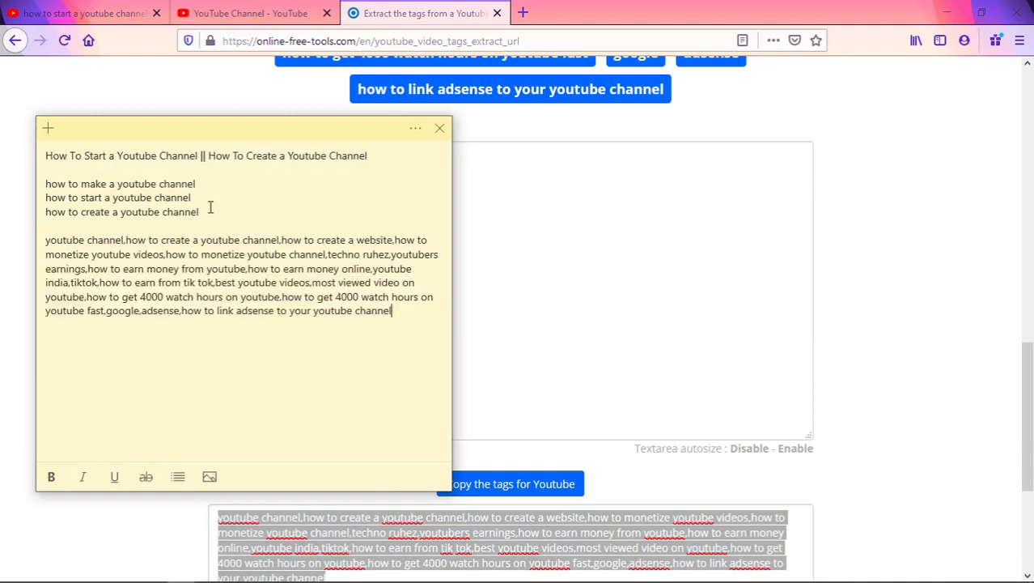
Join the how to make, how to start and how to create a youtube channel keywords into one comma-separated line
left_click_drag(204, 212, 44, 180)
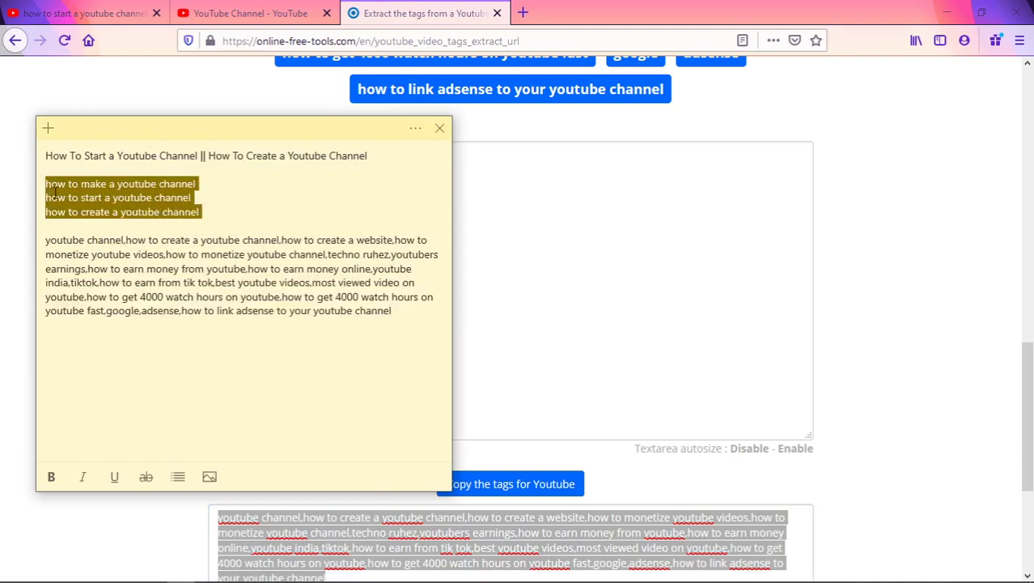
left_click(48, 198)
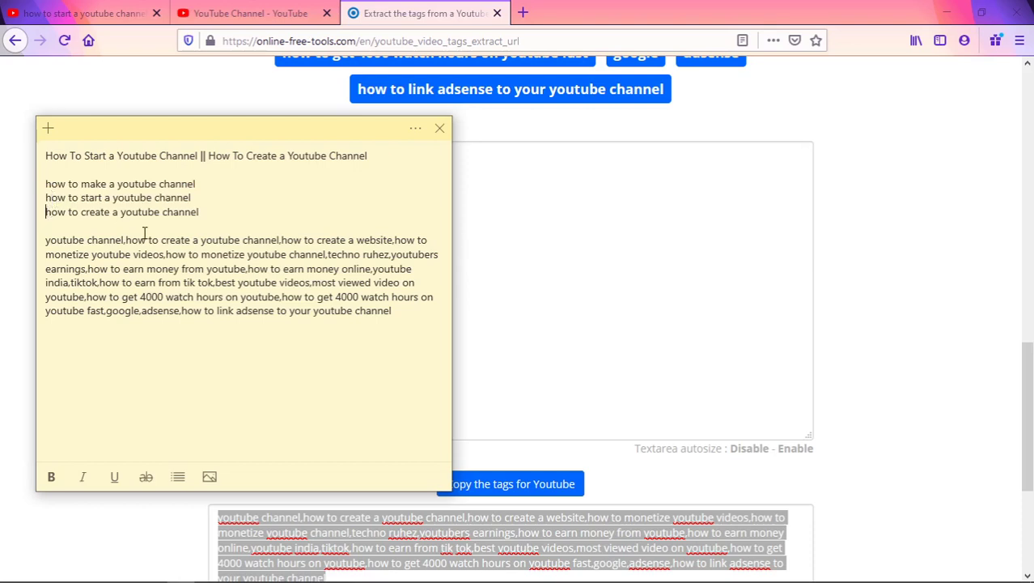
key("End")
key("Delete")
type(",")
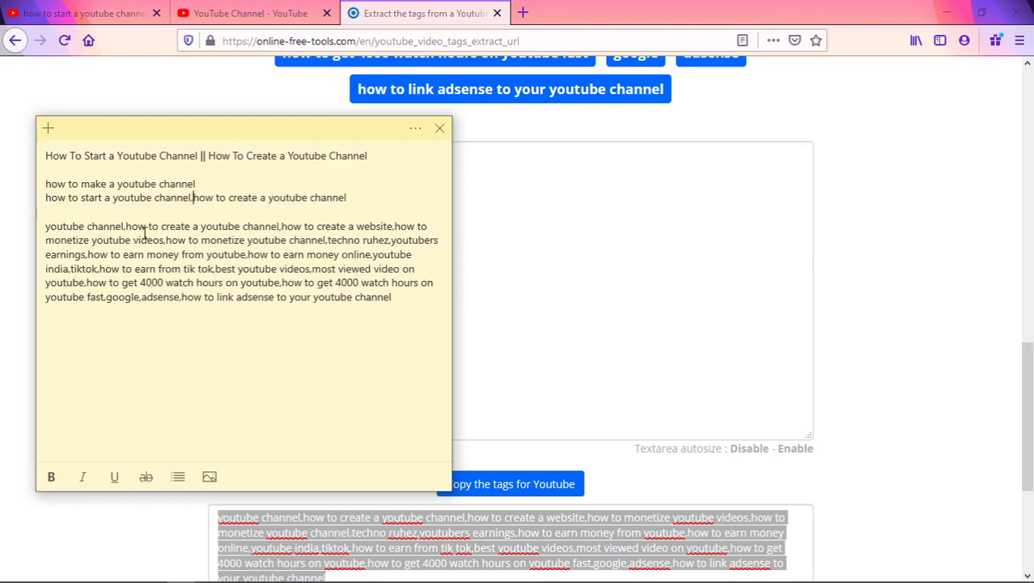
left_click(47, 197)
key("BackSpace")
type(",")
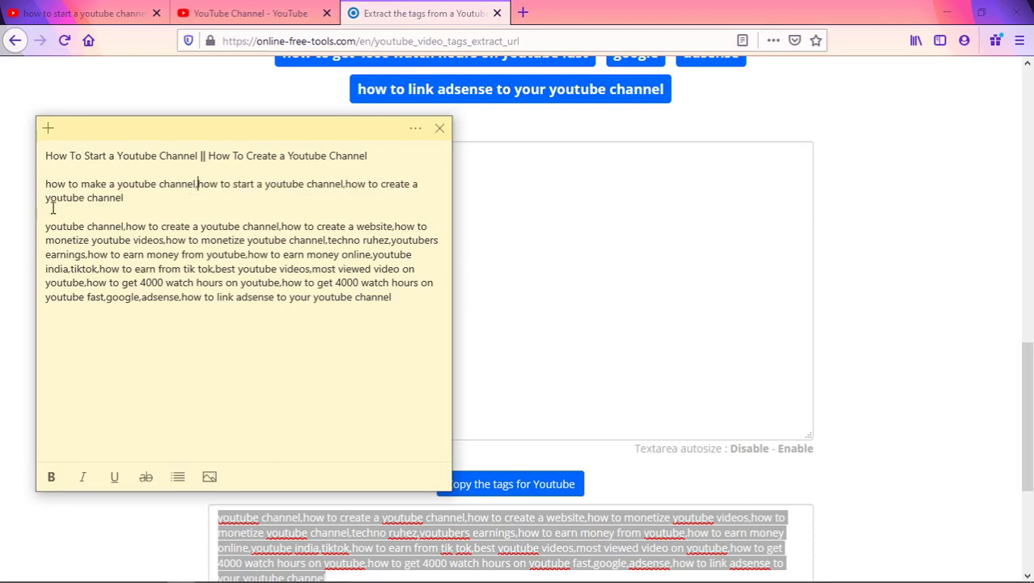
Join the extracted tags paragraph to the end of the keyword line with a comma, removing the blank line between them
left_click(47, 222)
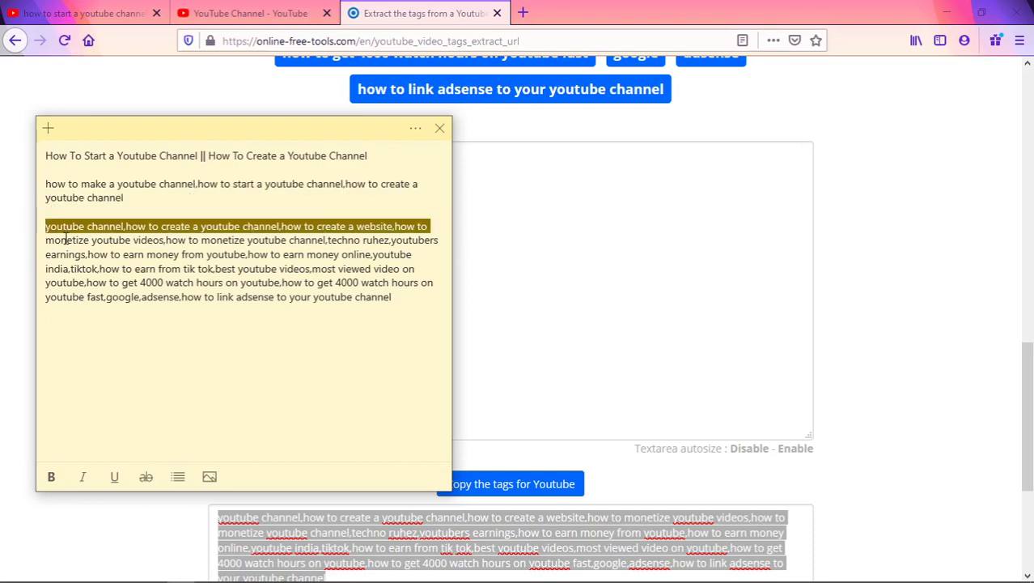
key("Left")
key("BackSpace")
key("BackSpace")
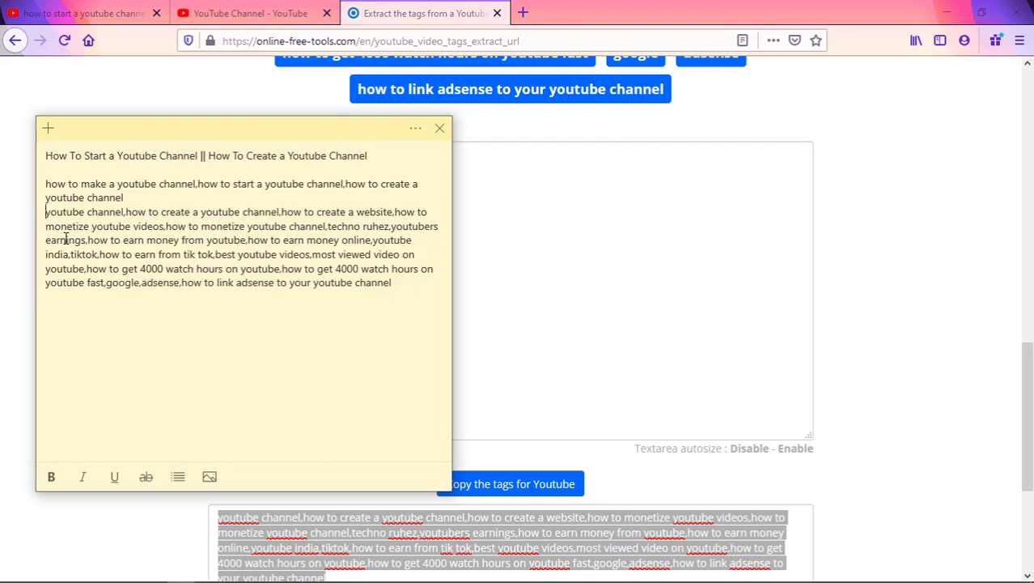
type(",")
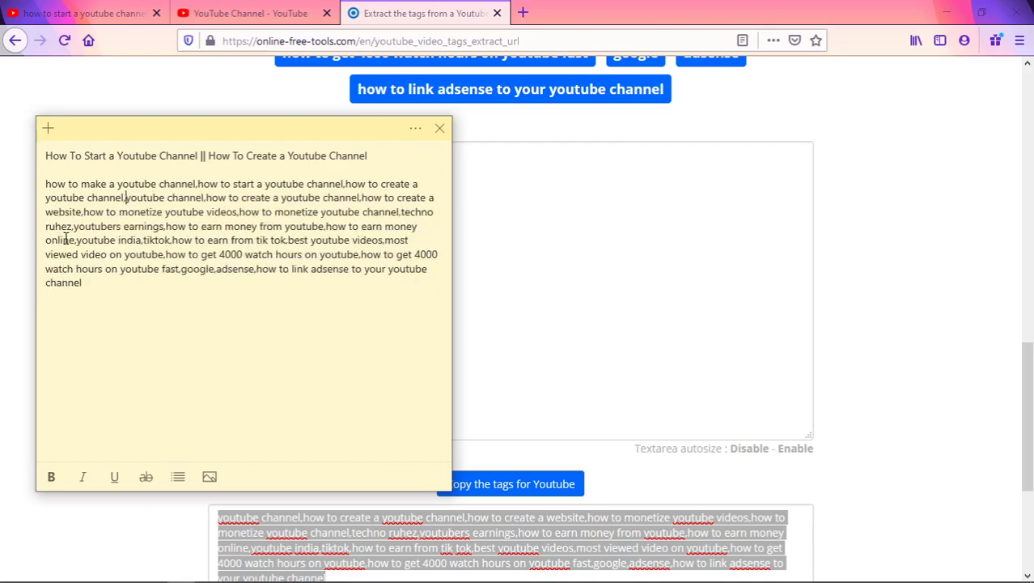
Check the keywords at the start of the note against the YouTube search results, and return to the note
left_click(44, 184)
key("shift+End")
key("shift+Down")
left_click(108, 200)
left_click(65, 14)
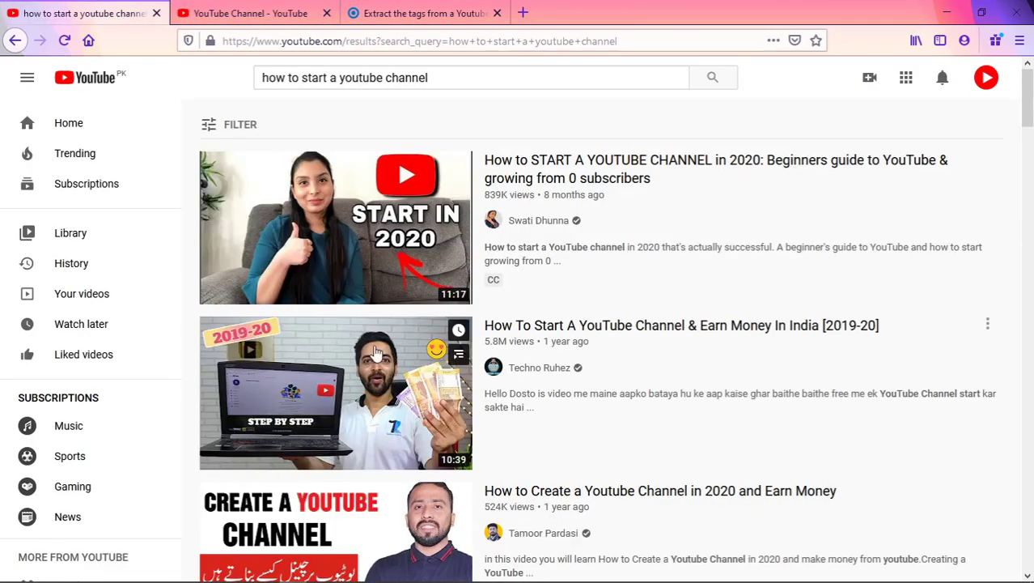
left_click(387, 12)
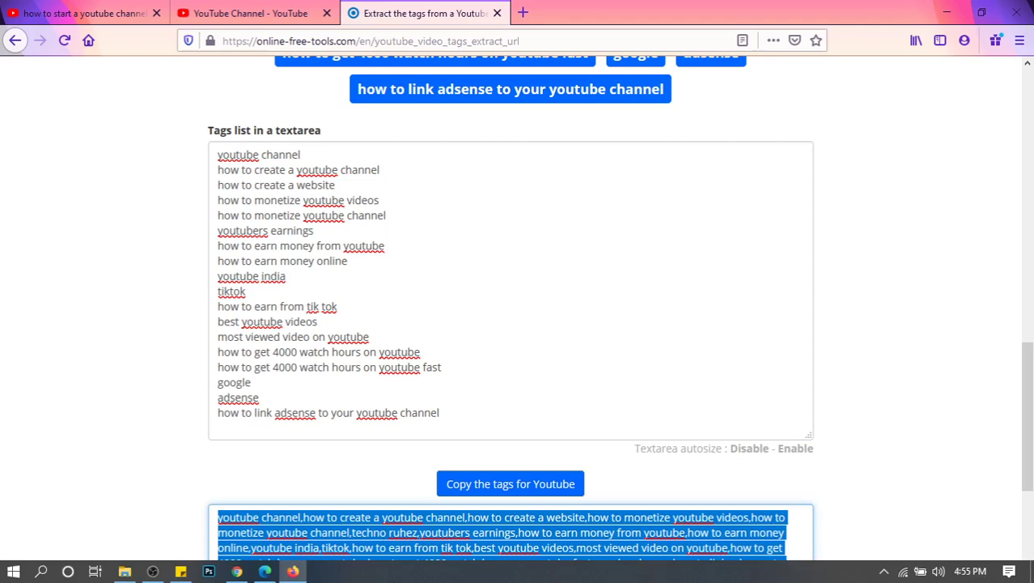
left_click(180, 571)
Review the title line and the whole combined tag list in the note
left_click_drag(84, 282, 46, 184)
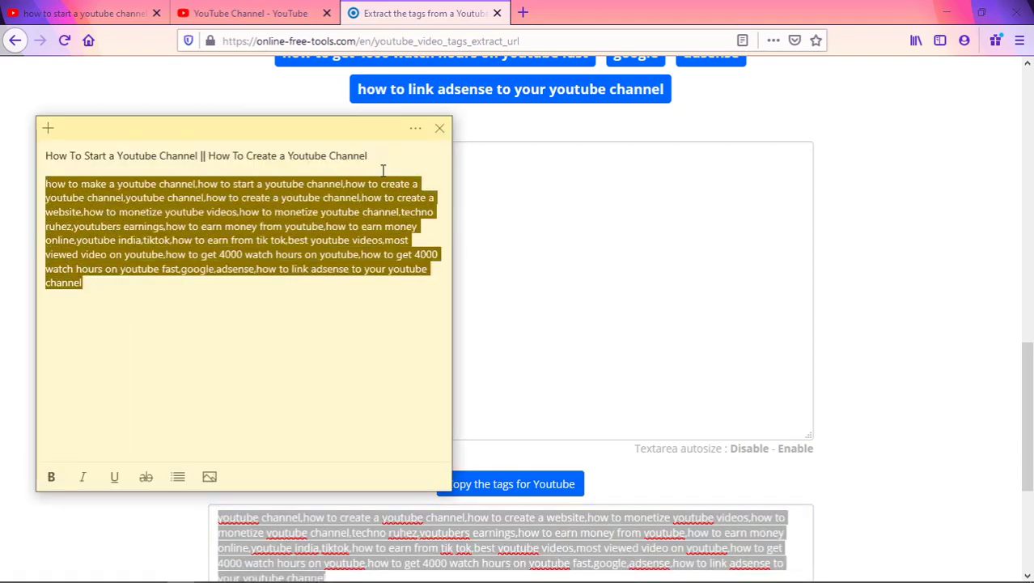
left_click_drag(375, 156, 39, 157)
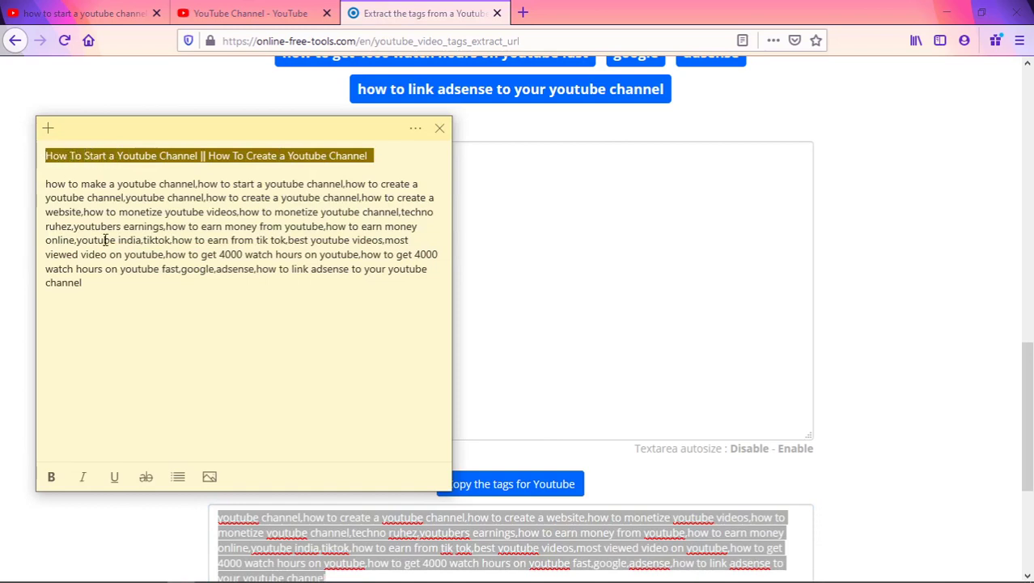
left_click(134, 291)
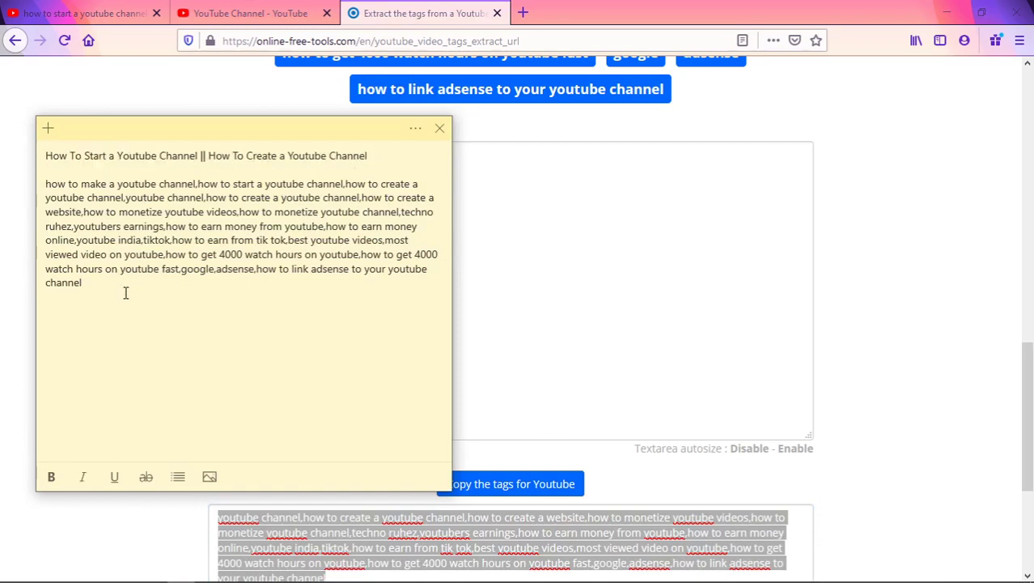
left_click_drag(86, 283, 46, 184)
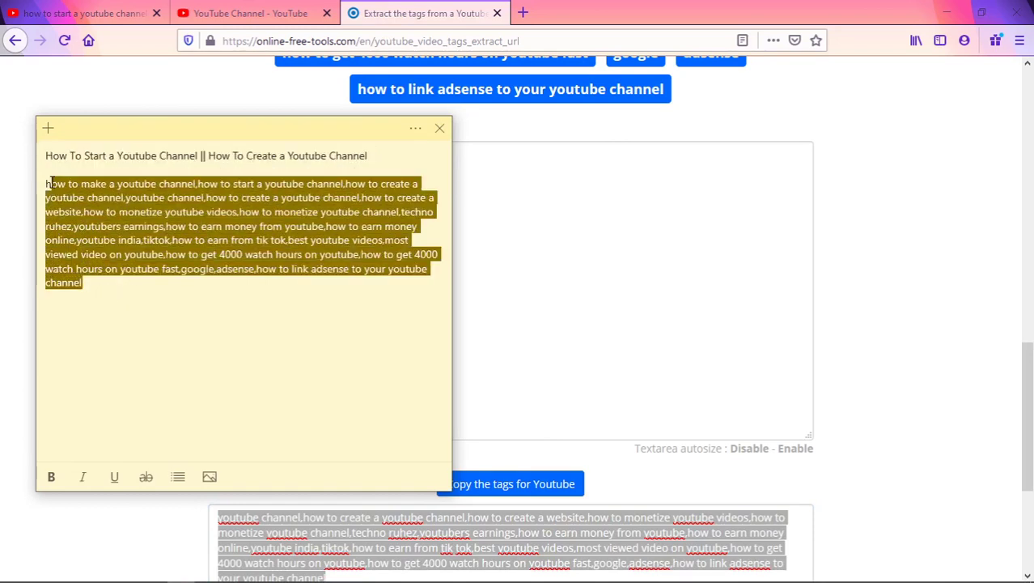
left_click(106, 313)
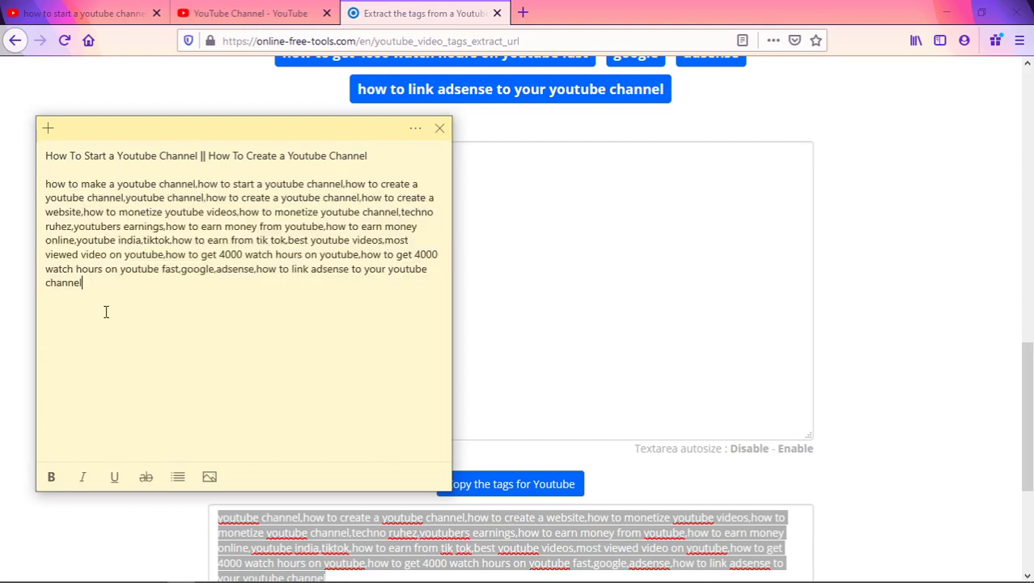
left_click_drag(86, 280, 44, 185)
left_click(114, 278)
left_click_drag(112, 299, 143, 316)
Delete the unrelated "how to earn from tik tok" and "tiktok" tags from the combined list, along with their extra commas
left_click_drag(288, 240, 172, 241)
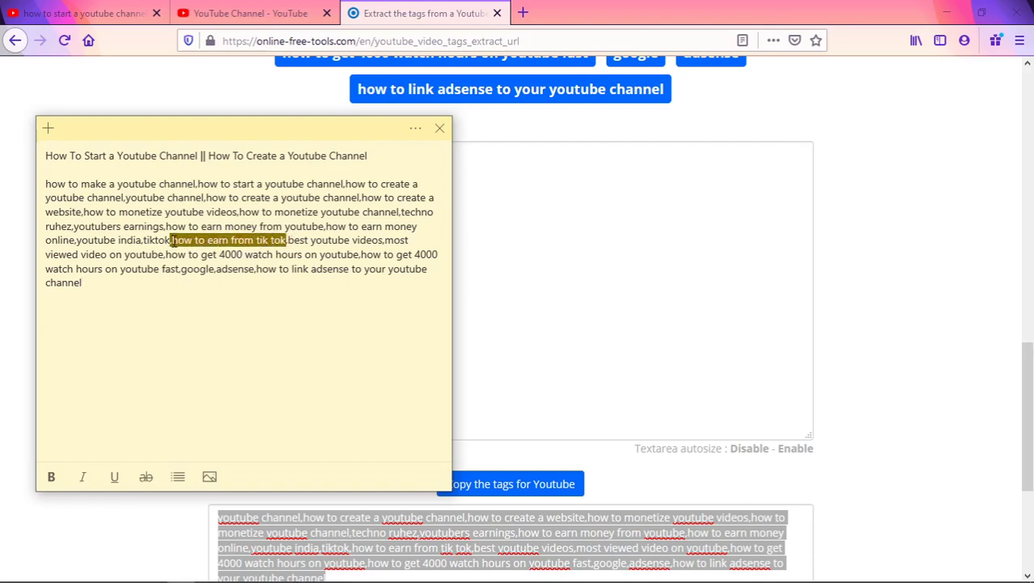
key("BackSpace")
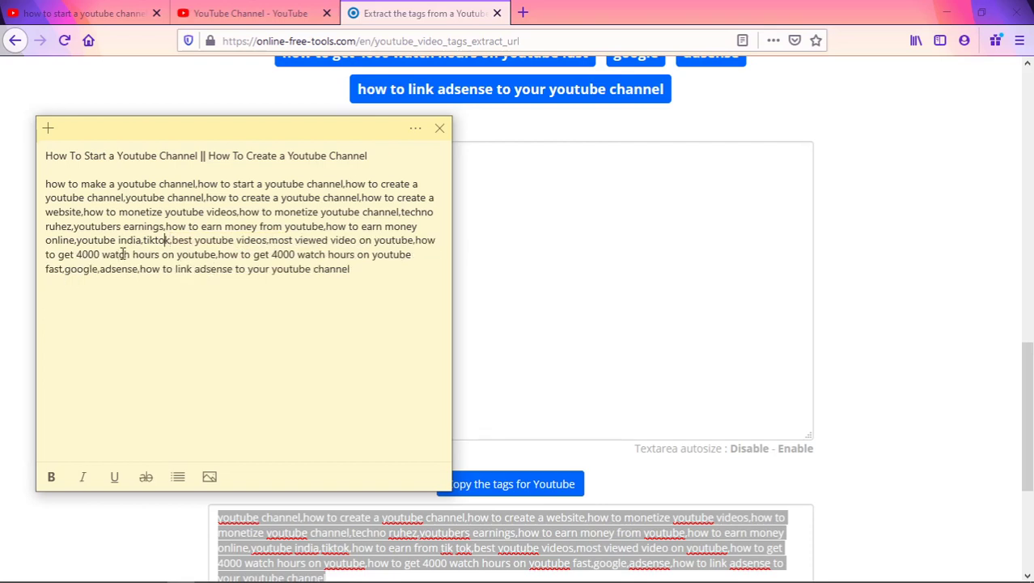
left_click_drag(170, 242, 150, 240)
key("BackSpace")
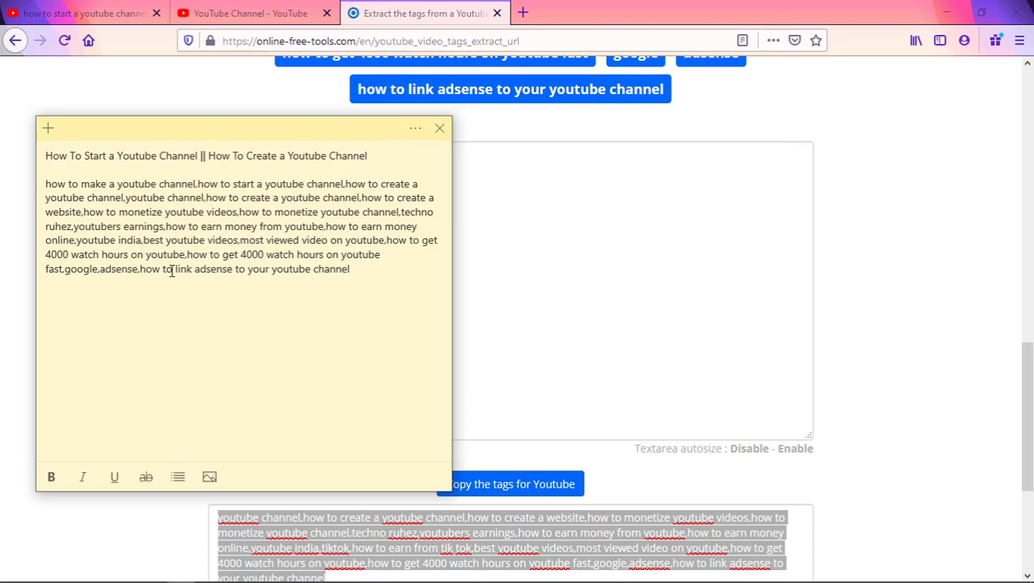
Switch to the browser and look over the uploads on the YouTube Channel page
left_click(374, 282)
left_click(70, 11)
left_click(207, 13)
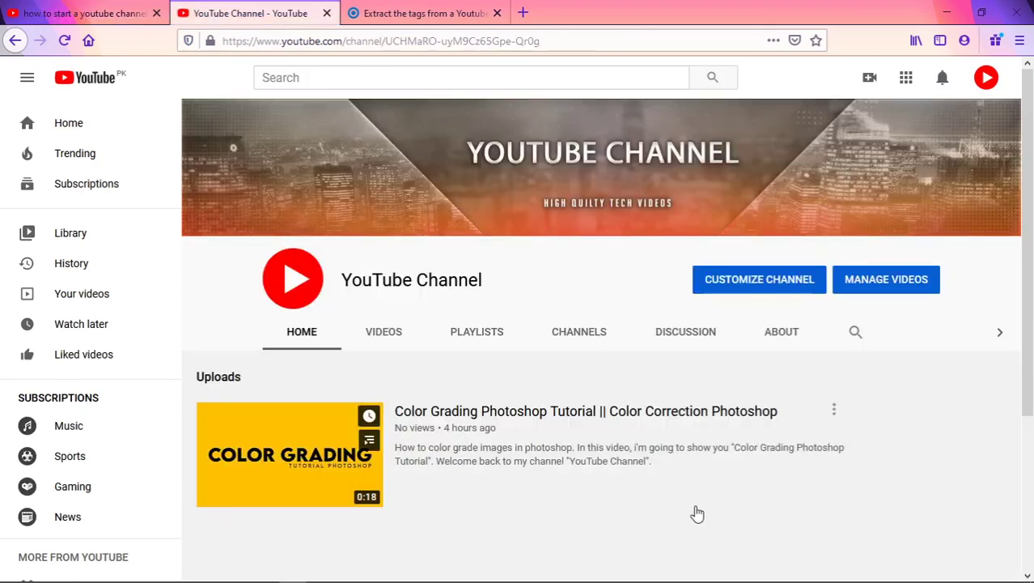
left_click_drag(1031, 314, 1031, 399)
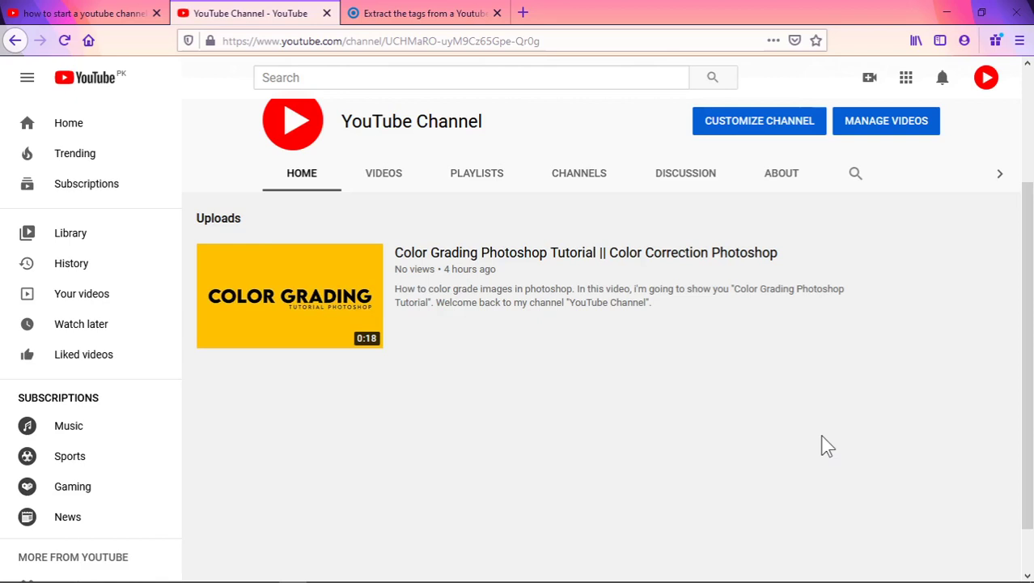
left_click(153, 571)
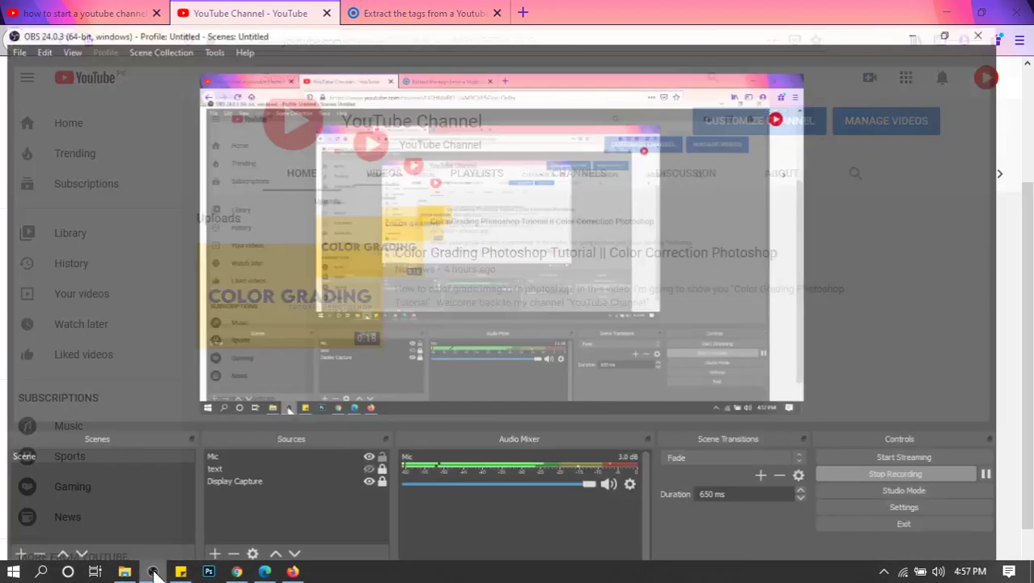